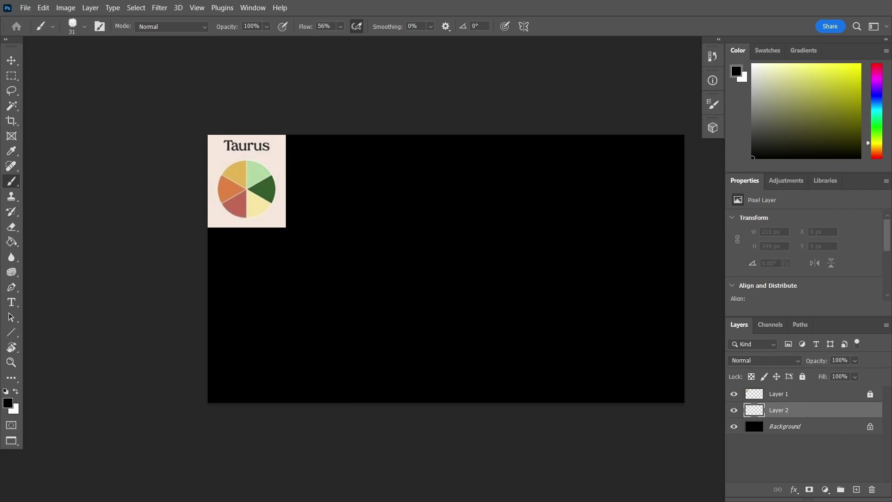
# Step: Sample the mustard yellow from the Taurus palette and paint a zigzag from beside the palette down toward the canvas centre
pyautogui.press('i')
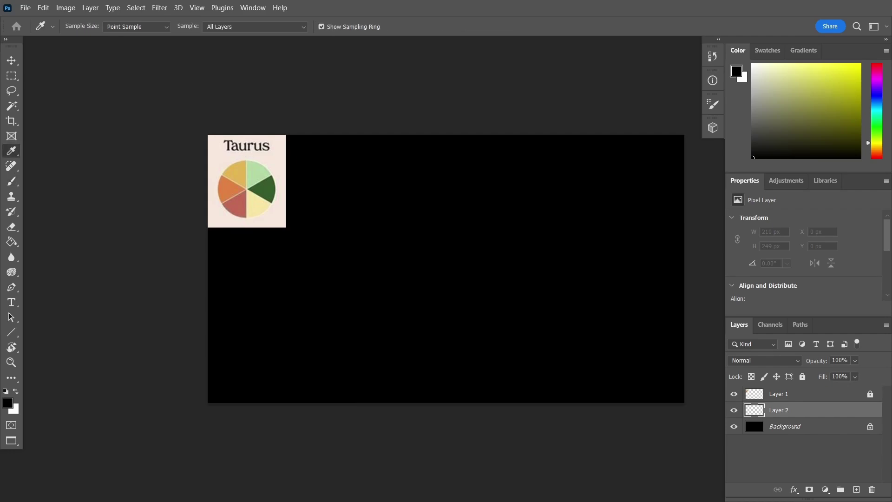
pyautogui.click(248, 161)
pyautogui.press('b')
pyautogui.moveTo(259, 161); pyautogui.dragTo(361, 356)
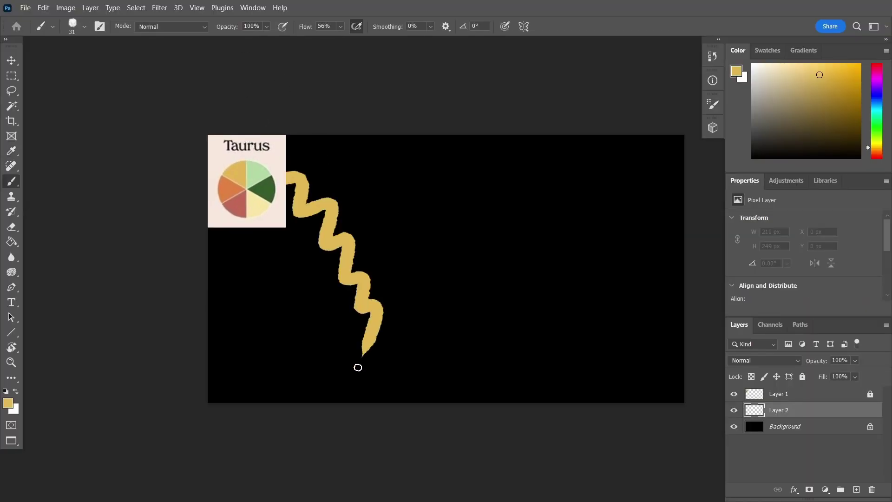
# Step: Sample the palette's orange and paint looping strokes from the centre to the canvas's lower-right edge
pyautogui.press('i')
pyautogui.click(230, 187)
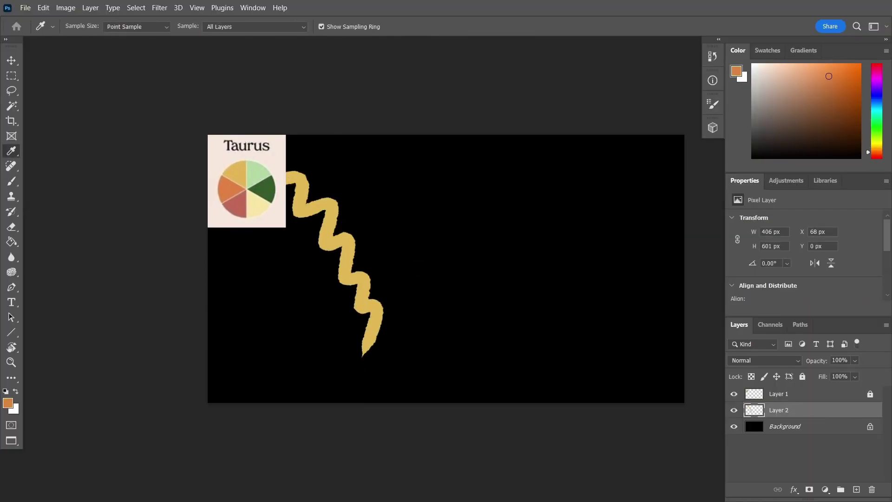
pyautogui.press('b')
pyautogui.moveTo(353, 238)
pyautogui.mouseDown()
pyautogui.moveTo(557, 398)
pyautogui.moveTo(610, 399)
pyautogui.mouseUp()
pyautogui.moveTo(485, 396); pyautogui.dragTo(599, 416)
# Step: Sample the palette's pale yellow and paint an oval blob over the crossing point at the centre
pyautogui.press('i')
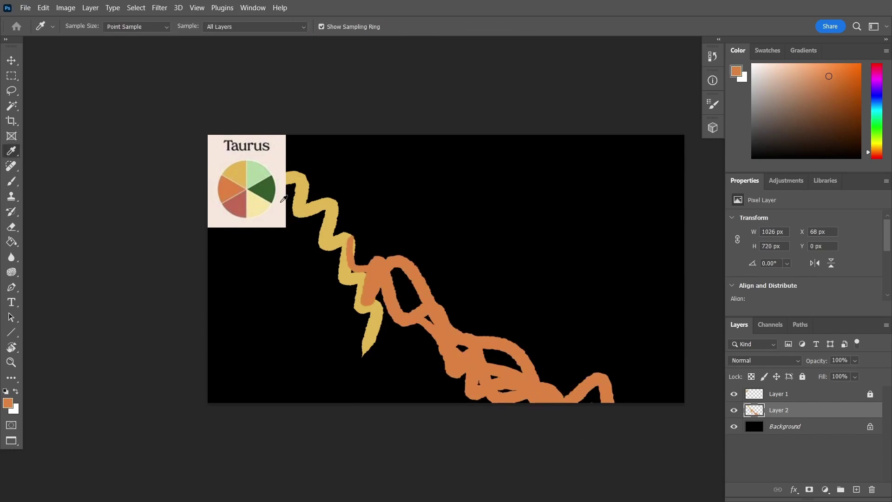
pyautogui.click(255, 196)
pyautogui.press('b')
pyautogui.moveTo(394, 251); pyautogui.dragTo(388, 302)
# Step: Sample the palette's light green and paint a wavy arm from the centre toward the canvas's upper-right corner
pyautogui.press('i')
pyautogui.click(260, 168)
pyautogui.press('b')
pyautogui.moveTo(438, 253)
pyautogui.mouseDown()
pyautogui.moveTo(606, 184)
pyautogui.moveTo(439, 251)
pyautogui.mouseUp()
# Step: Sample the palette's dark green and paint a dense arm between the centre and the canvas's lower-left corner
pyautogui.press('i')
pyautogui.click(274, 191)
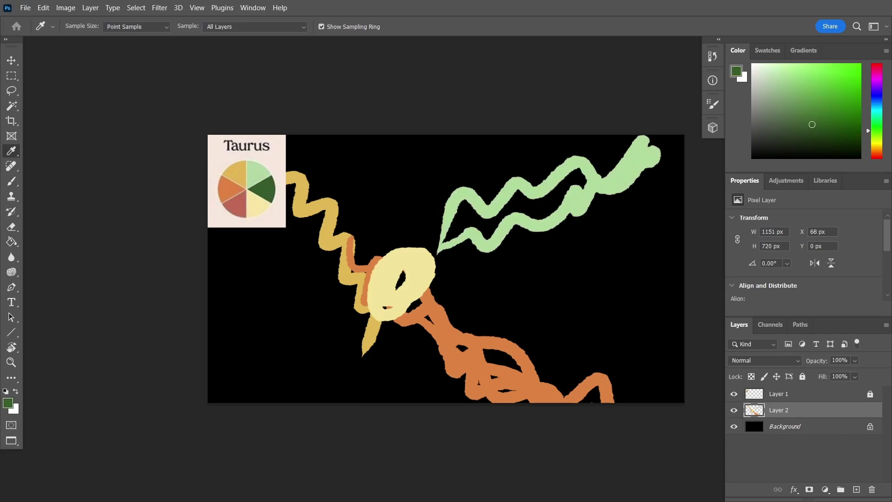
pyautogui.press('b')
pyautogui.moveTo(372, 320)
pyautogui.mouseDown()
pyautogui.moveTo(215, 378)
pyautogui.moveTo(391, 325)
pyautogui.mouseUp()
# Step: Thicken the light green upper-right arm and the mustard yellow upper-left arm with strokes in their own sampled colours
pyautogui.keyDown('alt'); pyautogui.click(483, 213); pyautogui.keyUp('alt')
pyautogui.moveTo(432, 278)
pyautogui.mouseDown()
pyautogui.moveTo(458, 242)
pyautogui.moveTo(652, 209)
pyautogui.mouseUp()
pyautogui.keyDown('alt'); pyautogui.click(335, 212); pyautogui.keyUp('alt')
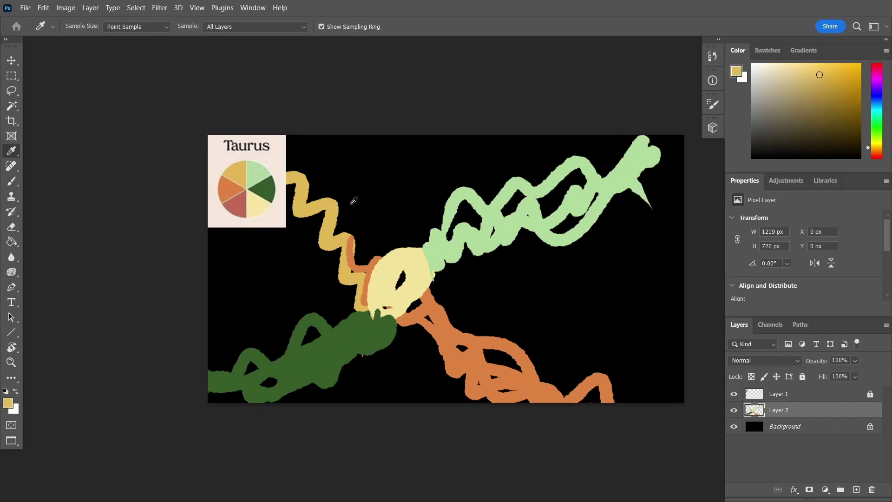
pyautogui.moveTo(383, 248); pyautogui.dragTo(293, 142)
# Step: Enlarge the central blob in sampled pale yellow and add a near-white highlight in its middle
pyautogui.press('i')
pyautogui.click(423, 279)
pyautogui.press('b')
pyautogui.moveTo(360, 279)
pyautogui.mouseDown()
pyautogui.moveTo(418, 288)
pyautogui.moveTo(386, 335)
pyautogui.mouseUp()
pyautogui.click(761, 64)
pyautogui.moveTo(393, 277); pyautogui.dragTo(405, 292)
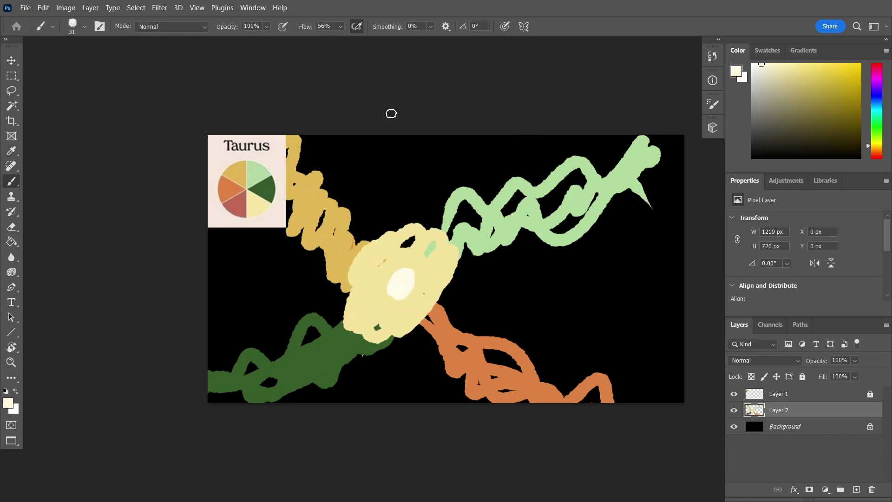
# Step: Smudge along the four painted arms on Layer 2 with the Kyle's Paintbox - Wet Blender 50 brush
pyautogui.click(88, 26)
pyautogui.scroll(-5, 105, 171)
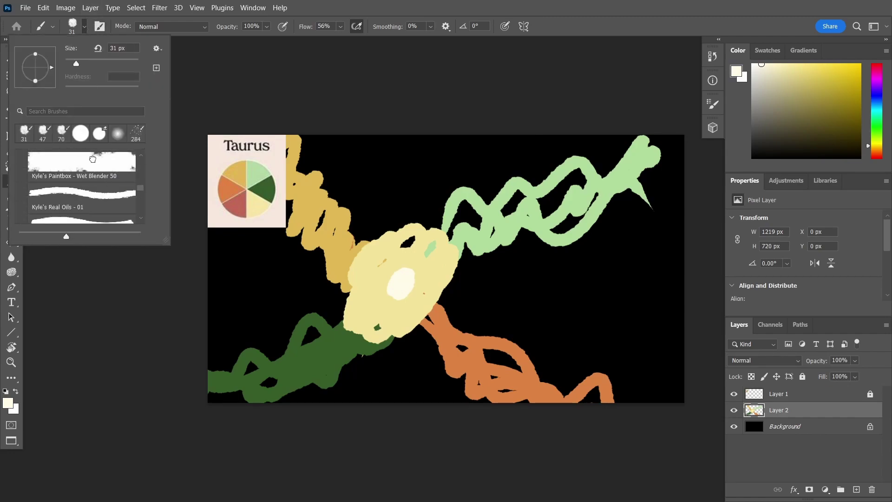
pyautogui.click(93, 159)
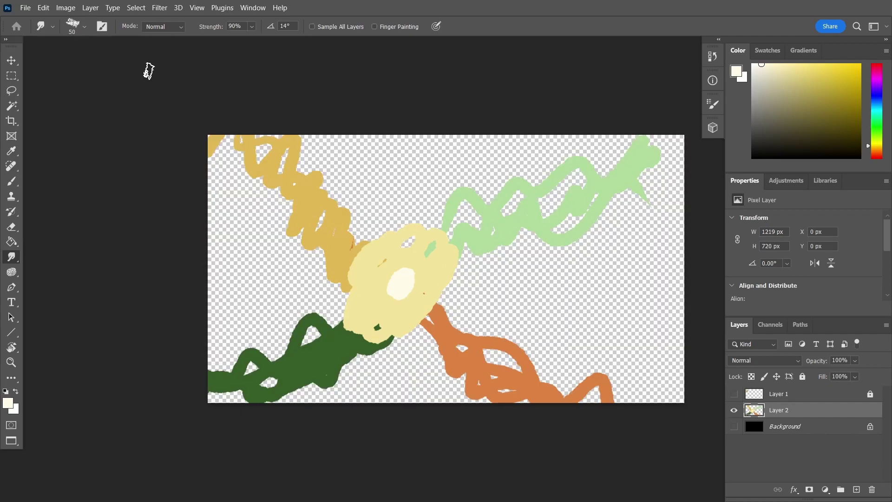
pyautogui.moveTo(319, 195)
pyautogui.mouseDown()
pyautogui.moveTo(241, 154)
pyautogui.moveTo(295, 264)
pyautogui.moveTo(372, 308)
pyautogui.mouseUp()
pyautogui.moveTo(448, 250)
pyautogui.mouseDown()
pyautogui.moveTo(604, 189)
pyautogui.moveTo(641, 149)
pyautogui.mouseUp()
pyautogui.moveTo(358, 330); pyautogui.dragTo(223, 376)
pyautogui.moveTo(432, 316)
pyautogui.mouseDown()
pyautogui.moveTo(530, 386)
pyautogui.moveTo(604, 400)
pyautogui.mouseUp()
# Step: Blend the lower-left arm into the centre with smudge strokes, toggling the Background layer to check them and leaving it shown
pyautogui.click(734, 426)
pyautogui.click(734, 426)
pyautogui.moveTo(253, 391)
pyautogui.mouseDown()
pyautogui.moveTo(264, 400)
pyautogui.moveTo(475, 395)
pyautogui.moveTo(514, 354)
pyautogui.moveTo(372, 280)
pyautogui.moveTo(349, 189)
pyautogui.moveTo(647, 209)
pyautogui.moveTo(593, 233)
pyautogui.moveTo(489, 428)
pyautogui.moveTo(432, 272)
pyautogui.mouseUp()
pyautogui.click(734, 426)
pyautogui.click(734, 426)
pyautogui.click(734, 426)
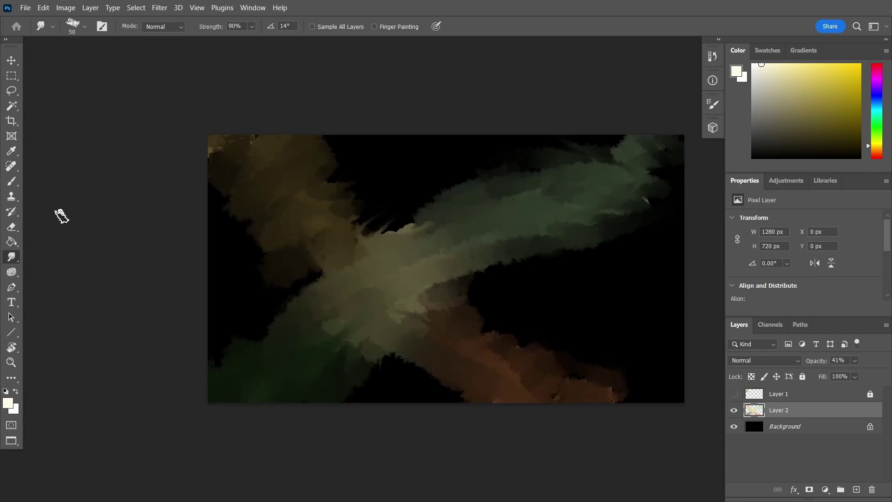
# Step: Set the Brush tool to 12% opacity and 35% flow, undoing the test stroke
pyautogui.press('b')
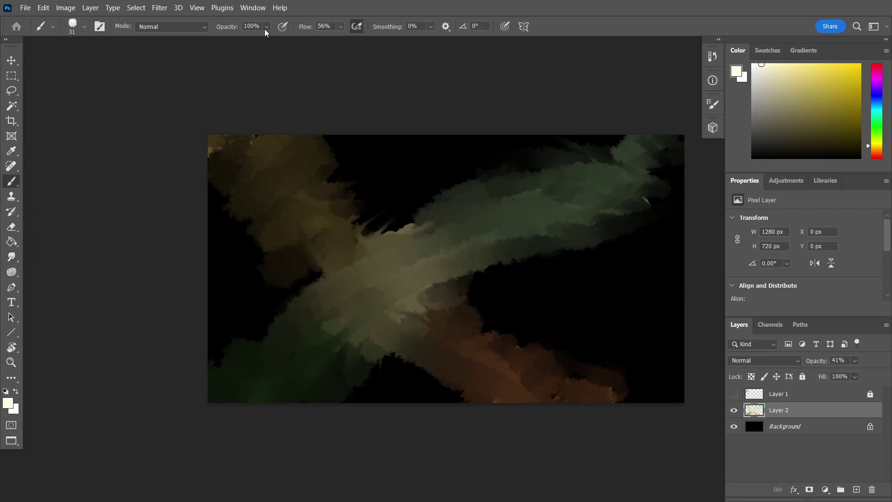
pyautogui.moveTo(341, 29); pyautogui.dragTo(319, 41)
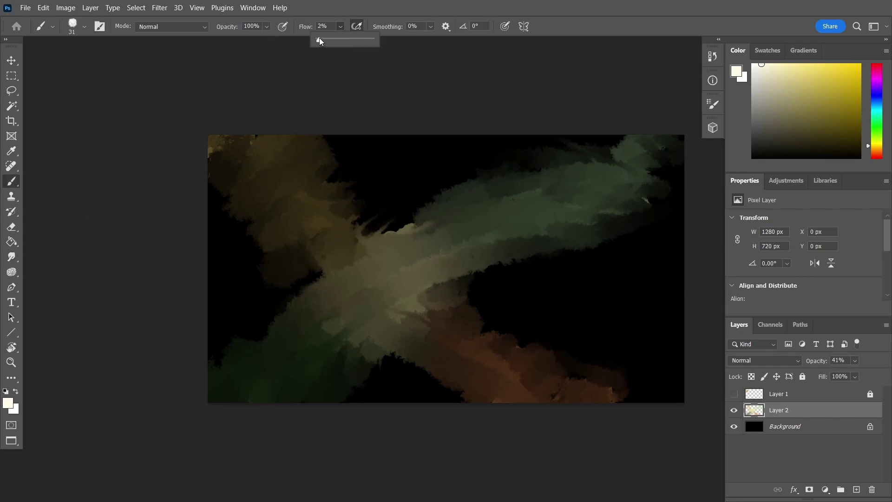
pyautogui.click(267, 26)
pyautogui.moveTo(240, 39); pyautogui.dragTo(231, 40)
pyautogui.moveTo(350, 215); pyautogui.dragTo(493, 179)
pyautogui.hotkey('ctrl', 'z')
pyautogui.press('3')
pyautogui.press('5')
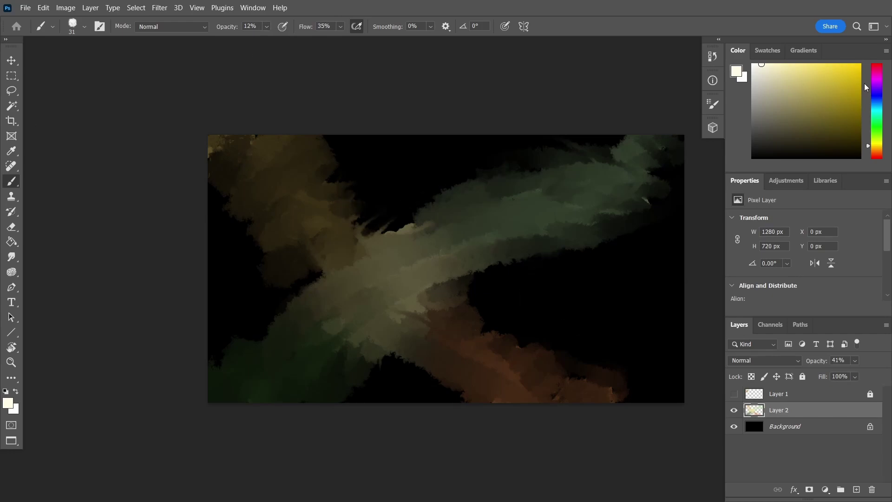
# Step: Show the Taurus palette on Layer 1, sample its dark green, and hide the layer again
pyautogui.click(734, 393)
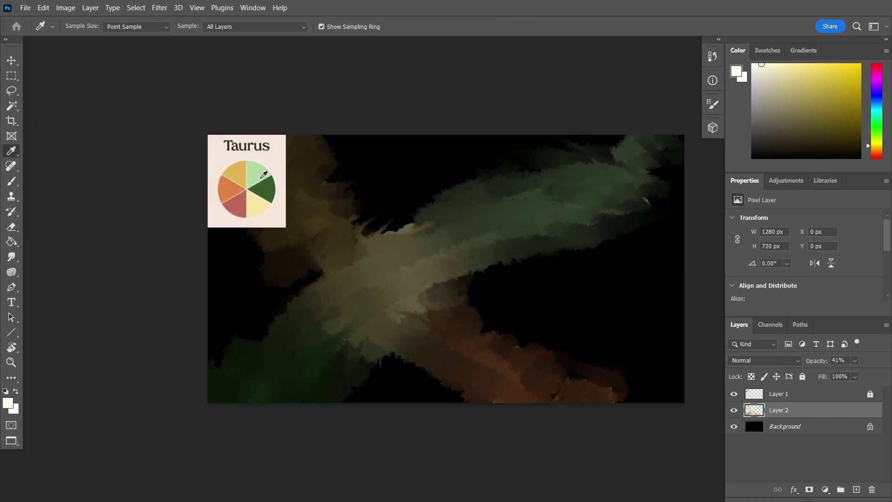
pyautogui.keyDown('alt'); pyautogui.click(261, 190); pyautogui.keyUp('alt')
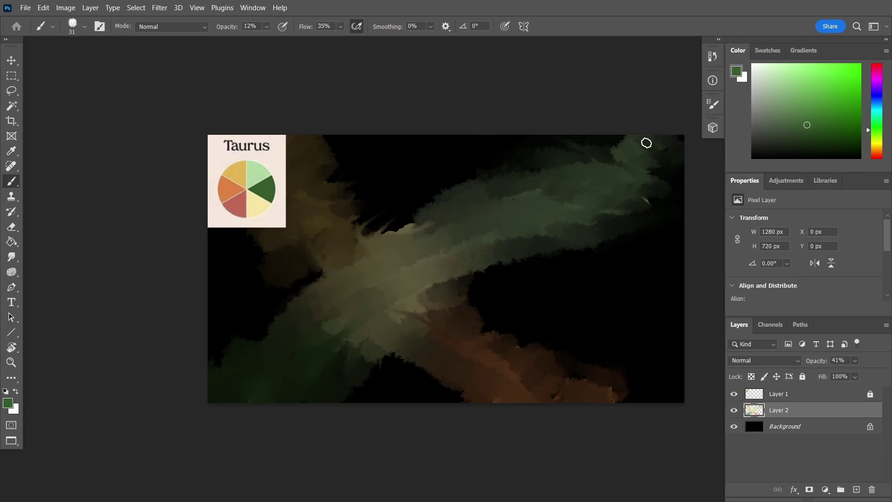
pyautogui.click(734, 393)
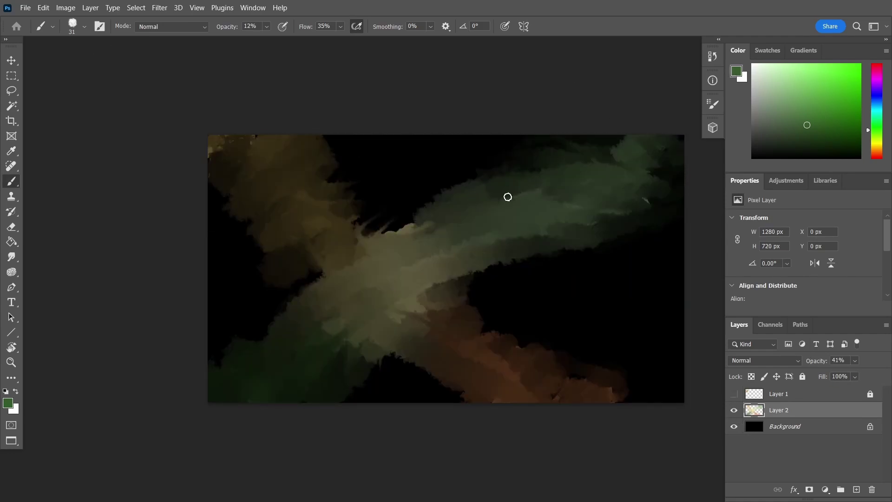
# Step: Show Layer 1, sample the palette's pale yellow, and paint faint strokes where the centre meets the dark green arm
pyautogui.click(732, 395)
pyautogui.keyDown('alt'); pyautogui.click(260, 202); pyautogui.keyUp('alt')
pyautogui.moveTo(339, 315)
pyautogui.mouseDown()
pyautogui.moveTo(299, 340)
pyautogui.moveTo(328, 352)
pyautogui.mouseUp()
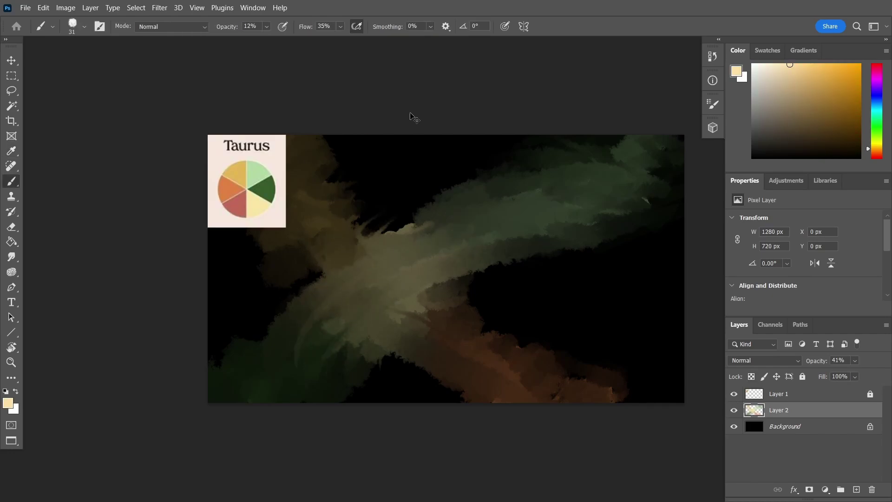
# Step: Resample the pale yellow from the Taurus palette with the Eyedropper and hide Layer 1
pyautogui.press('i')
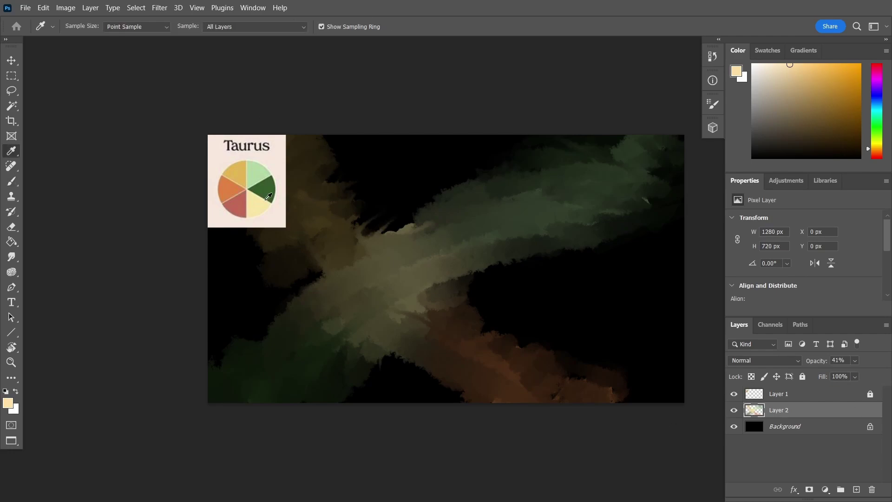
pyautogui.click(257, 202)
pyautogui.click(734, 393)
# Step: Browse Kyle's Spatter Brushes and select the Supreme Spatter brush at 284 px
pyautogui.press('b')
pyautogui.click(84, 26)
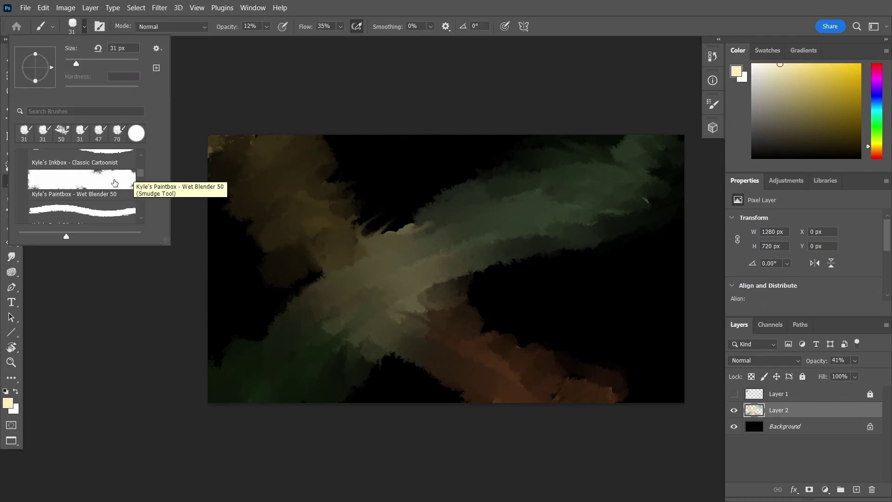
pyautogui.scroll(-10, 95, 158)
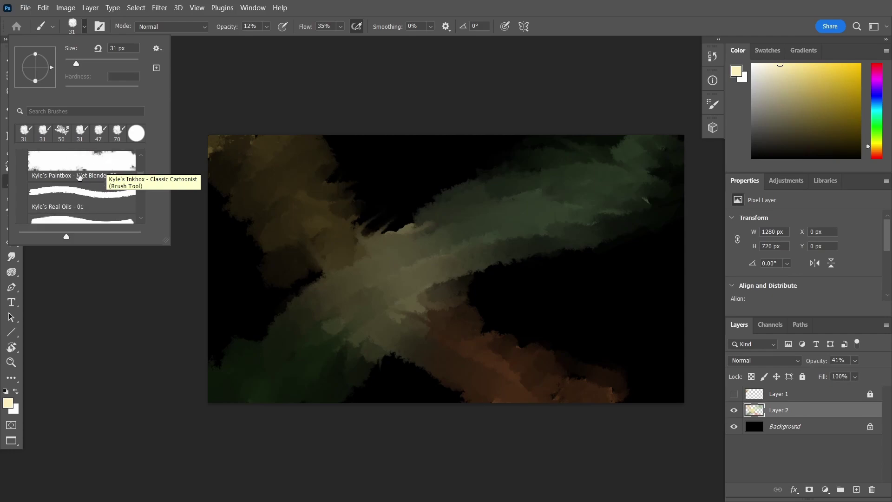
pyautogui.click(59, 218)
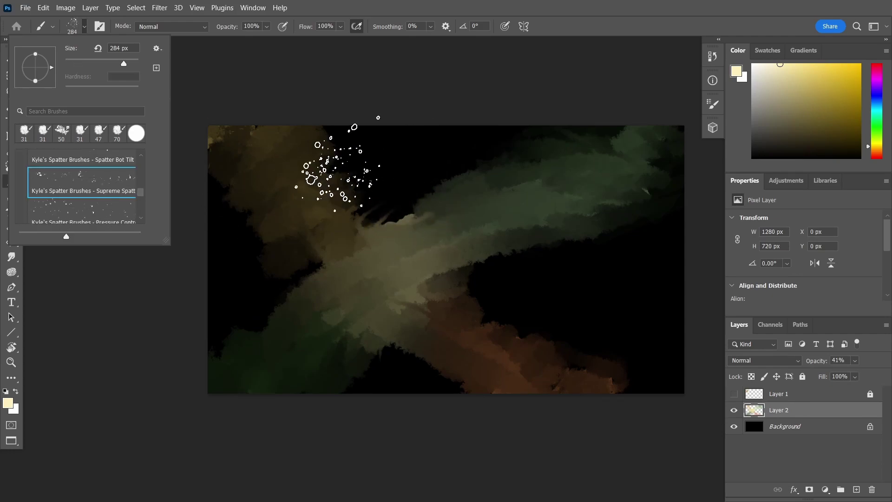
pyautogui.scroll(3, 92, 195)
pyautogui.click(92, 190)
pyautogui.scroll(-3, 93, 206)
pyautogui.click(93, 188)
pyautogui.click(560, 172)
pyautogui.click(84, 25)
pyautogui.click(60, 186)
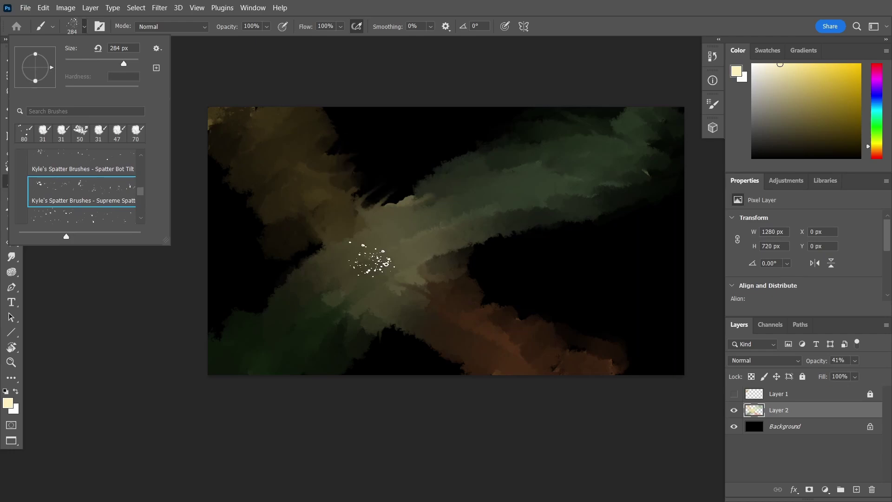
# Step: Try a pale yellow spatter across Layer 2, undo it, and set the foreground colour to near-white
pyautogui.click(402, 219)
pyautogui.moveTo(372, 258)
pyautogui.mouseDown()
pyautogui.moveTo(329, 295)
pyautogui.moveTo(243, 265)
pyautogui.moveTo(319, 196)
pyautogui.moveTo(569, 272)
pyautogui.mouseUp()
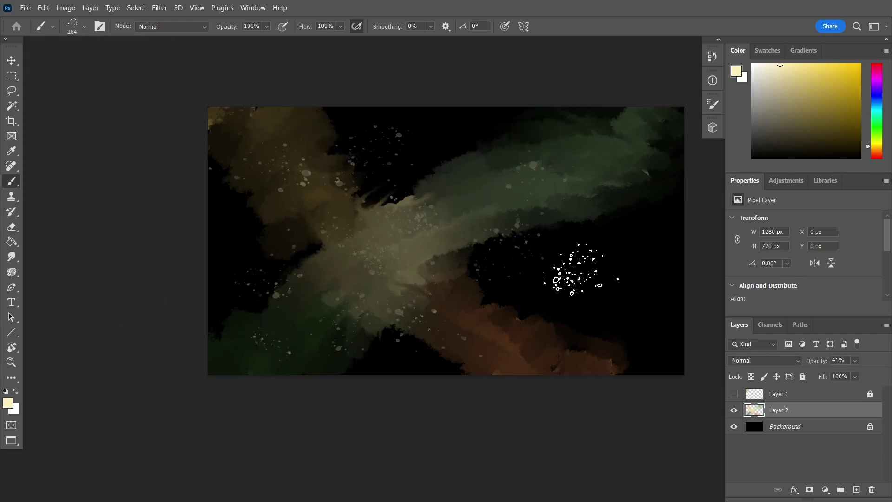
pyautogui.click(757, 65)
pyautogui.hotkey('ctrl', 'z')
pyautogui.hotkey('ctrl', 'z')
pyautogui.hotkey('ctrl', 'z')
pyautogui.hotkey('ctrl', 'z')
# Step: Add a new layer above Layer 2 and spatter near-white stars over the centre and along the coloured arms
pyautogui.click(856, 489)
pyautogui.moveTo(398, 223)
pyautogui.mouseDown()
pyautogui.moveTo(364, 242)
pyautogui.moveTo(441, 291)
pyautogui.mouseUp()
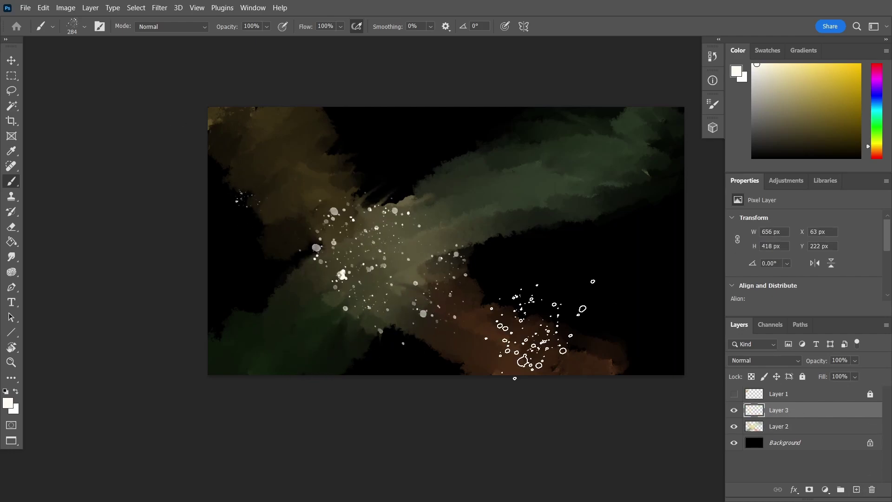
pyautogui.click(469, 335)
pyautogui.click(525, 186)
pyautogui.click(279, 179)
pyautogui.click(316, 326)
pyautogui.click(597, 255)
# Step: Scatter pale yellow stars across the whole canvas on Layer 3 with the Kyle's Spatter Brushes - Spatter Bot Tilt brush
pyautogui.click(84, 26)
pyautogui.click(97, 162)
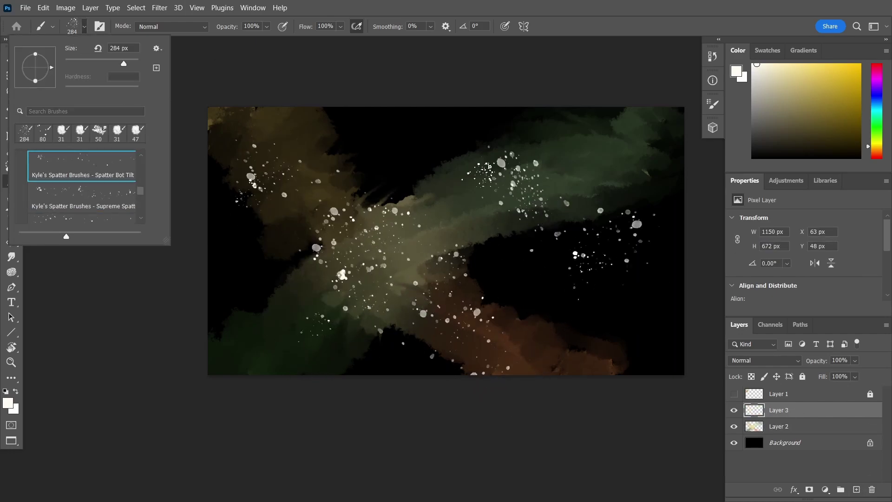
pyautogui.click(778, 64)
pyautogui.click(272, 341)
pyautogui.click(242, 272)
pyautogui.click(248, 142)
pyautogui.click(372, 153)
pyautogui.click(483, 133)
pyautogui.click(650, 232)
pyautogui.click(576, 297)
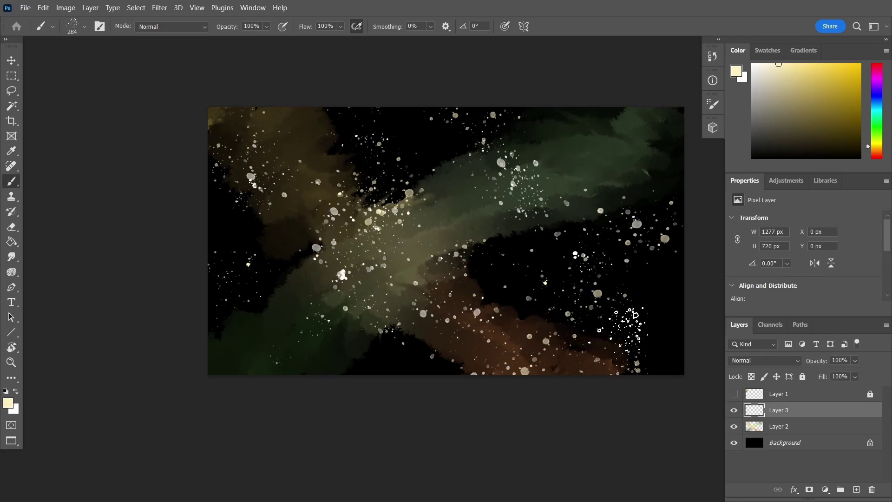
pyautogui.click(585, 172)
pyautogui.click(469, 185)
pyautogui.click(302, 346)
pyautogui.click(608, 223)
pyautogui.click(576, 306)
pyautogui.click(474, 278)
pyautogui.click(302, 188)
pyautogui.click(385, 232)
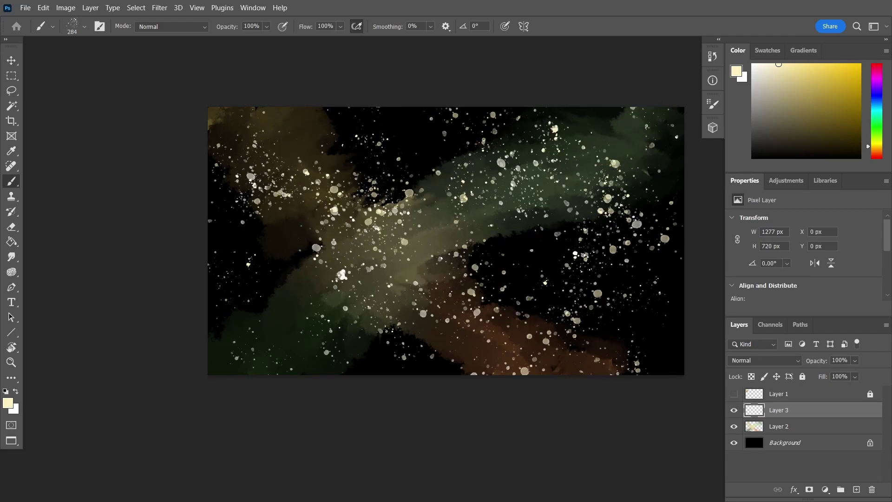
# Step: Lower Layer 3's opacity to 34% and select the recently used 31 px brush
pyautogui.moveTo(855, 360)
pyautogui.mouseDown()
pyautogui.moveTo(846, 376)
pyautogui.moveTo(833, 376)
pyautogui.mouseUp()
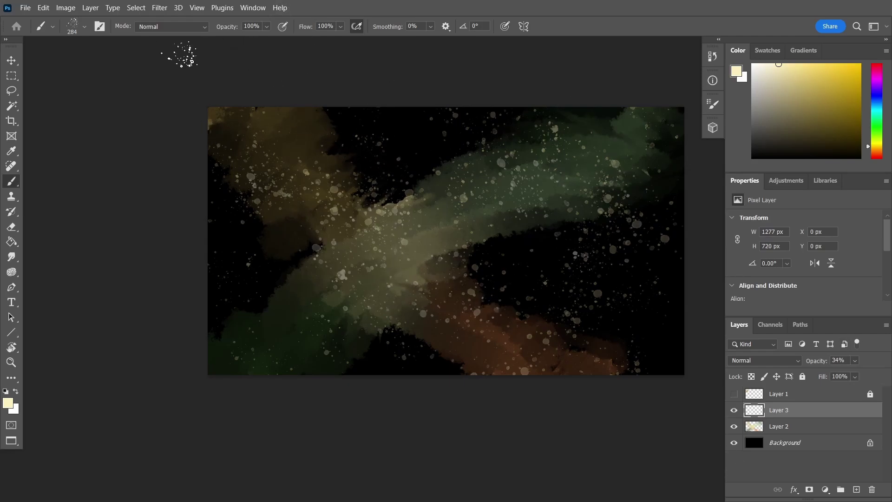
pyautogui.click(85, 27)
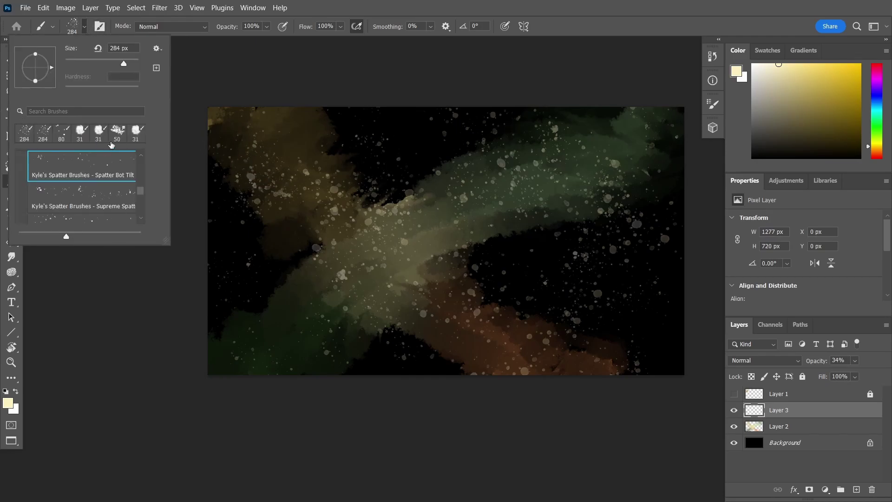
pyautogui.click(80, 134)
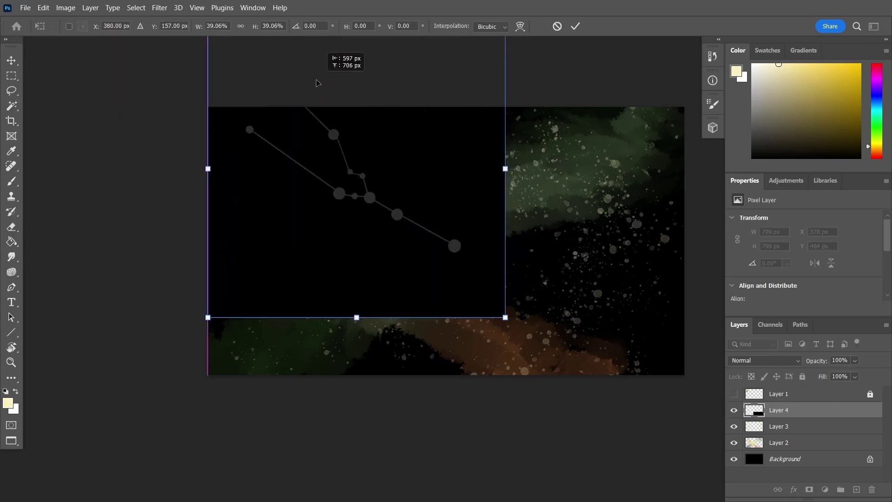
# Step: Centre the constellation image on Layer 4 over the canvas, scaled to about 51.67% and rotated about -8.22°
pyautogui.moveTo(316, 83); pyautogui.dragTo(404, 165)
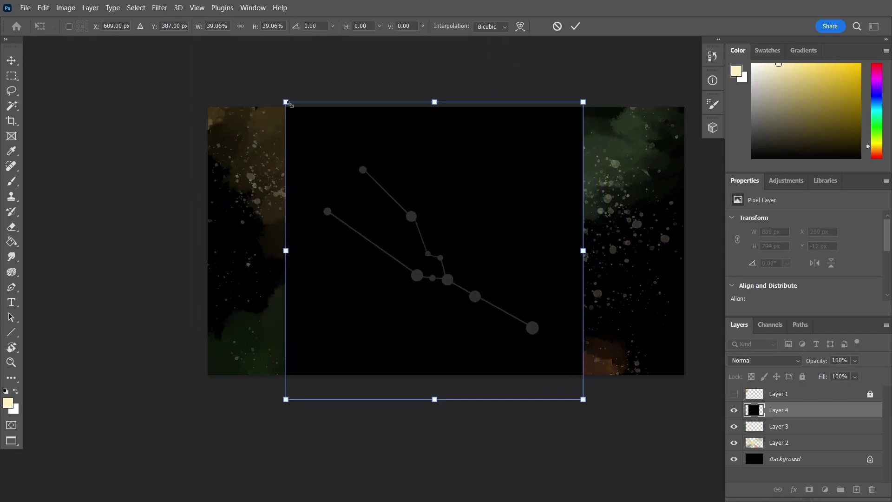
pyautogui.moveTo(288, 101); pyautogui.dragTo(255, 114)
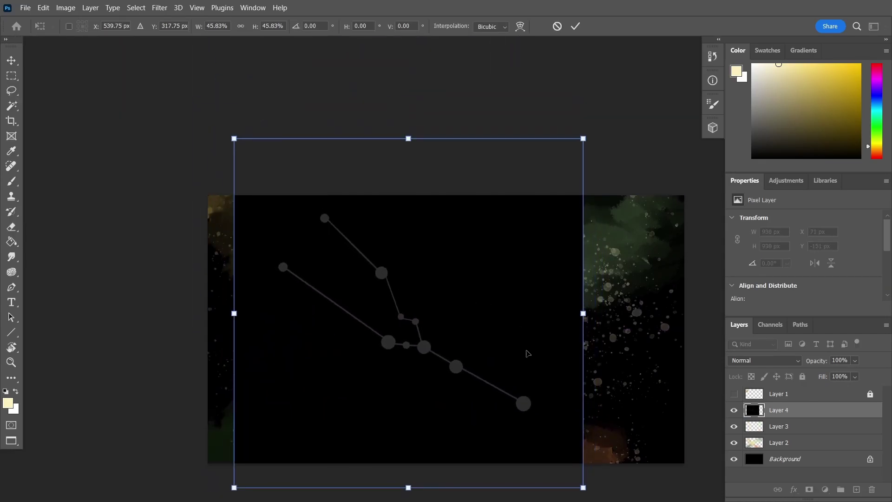
pyautogui.moveTo(612, 475); pyautogui.dragTo(643, 450)
pyautogui.moveTo(450, 260); pyautogui.dragTo(450, 278)
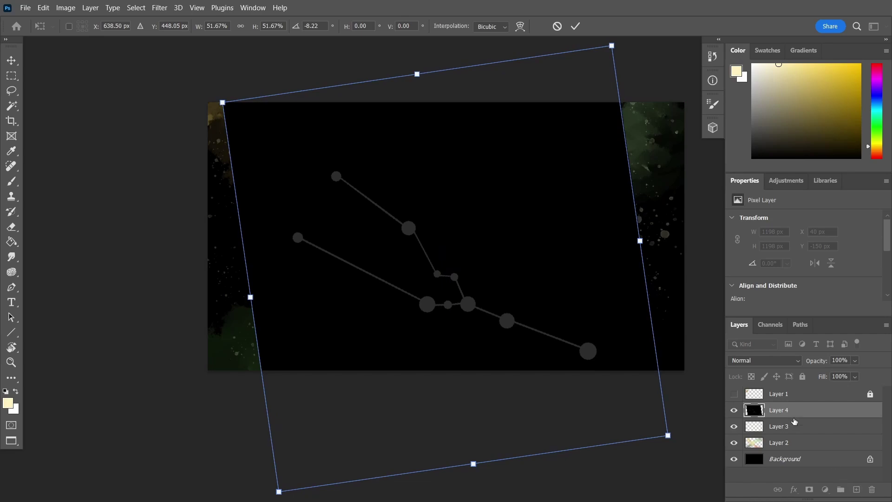
pyautogui.press('Return')
# Step: Add a new layer above the constellation image and switch to the Brush tool
pyautogui.click(857, 489)
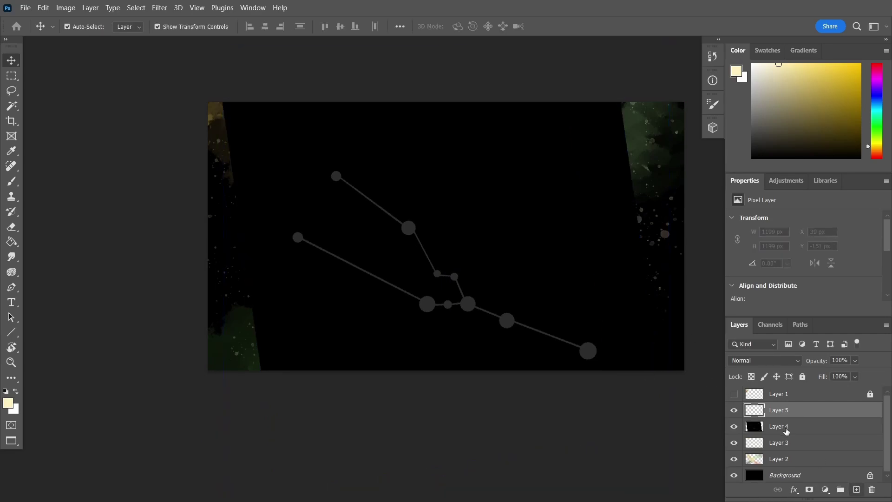
pyautogui.click(5, 179)
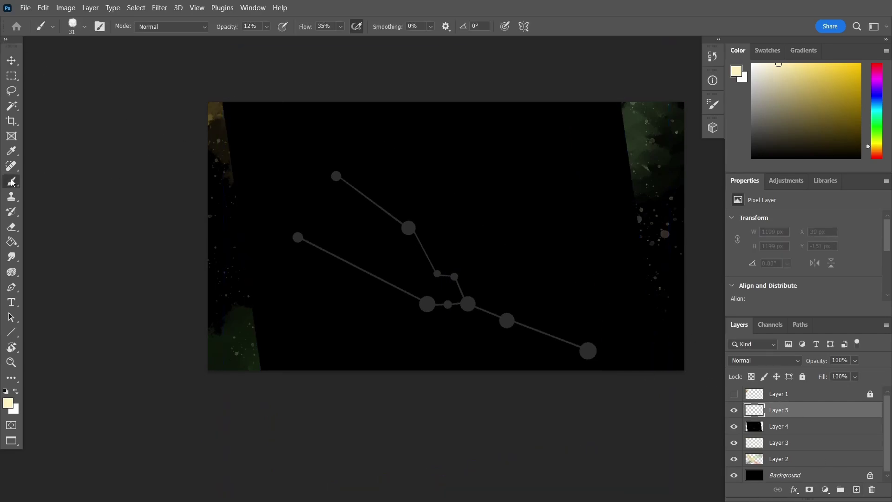
pyautogui.moveTo(374, 159)
pyautogui.mouseDown()
pyautogui.moveTo(555, 276)
pyautogui.moveTo(608, 293)
pyautogui.mouseUp()
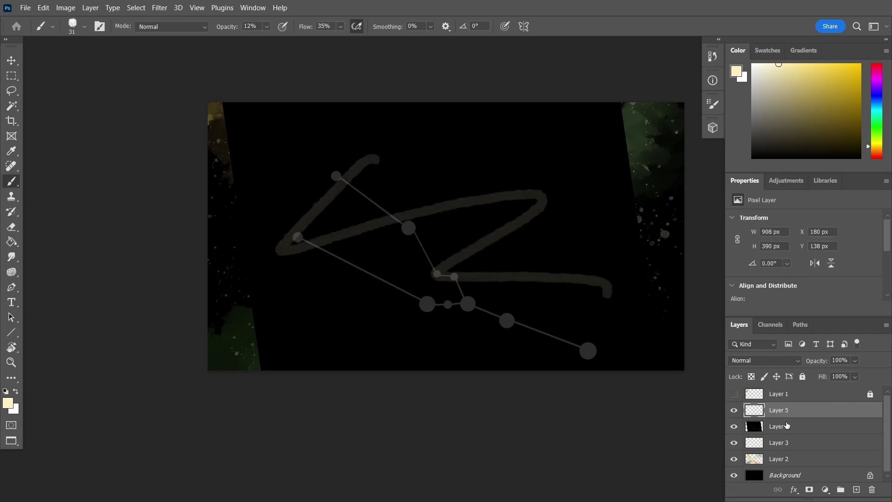
pyautogui.click(734, 427)
pyautogui.click(734, 426)
pyautogui.hotkey('ctrl', 'z')
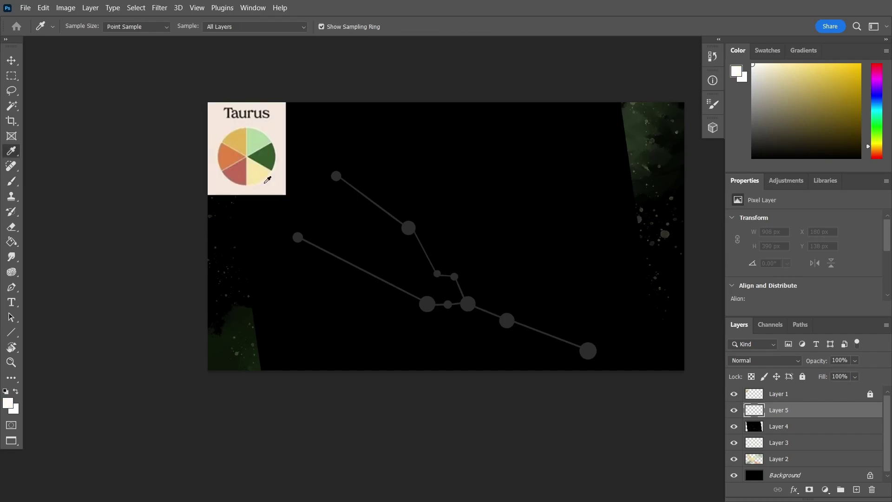
# Step: Sample the golden yellow from the Taurus palette, hide the palette, and dab a dot over each constellation star on Layer 5
pyautogui.click(240, 134)
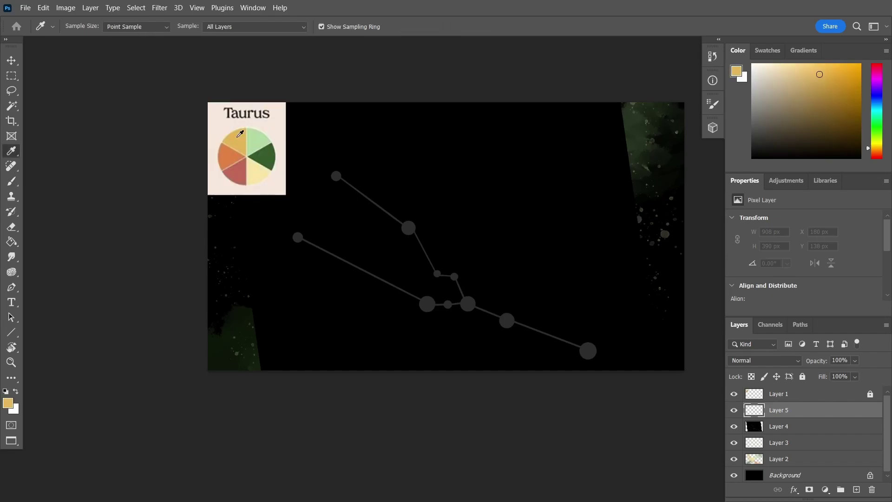
pyautogui.click(734, 393)
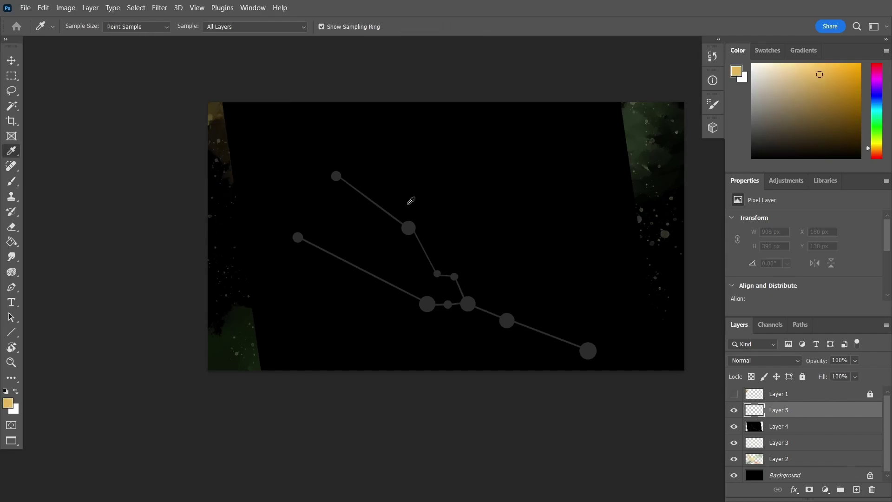
pyautogui.press('b')
pyautogui.click(337, 176)
pyautogui.click(297, 237)
pyautogui.click(413, 228)
pyautogui.click(427, 304)
pyautogui.click(435, 275)
pyautogui.click(456, 277)
pyautogui.click(447, 306)
pyautogui.click(467, 304)
pyautogui.click(507, 319)
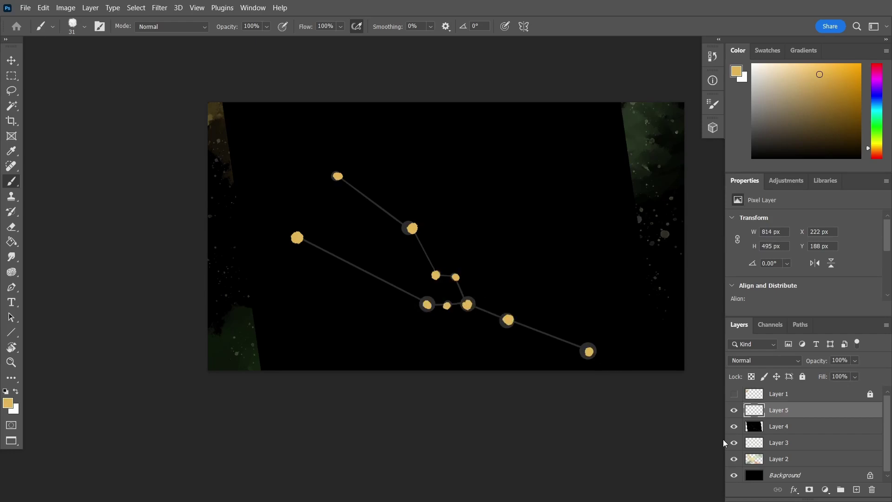
# Step: Delete Layer 4 holding the constellation guide image
pyautogui.click(755, 430)
pyautogui.press('Delete')
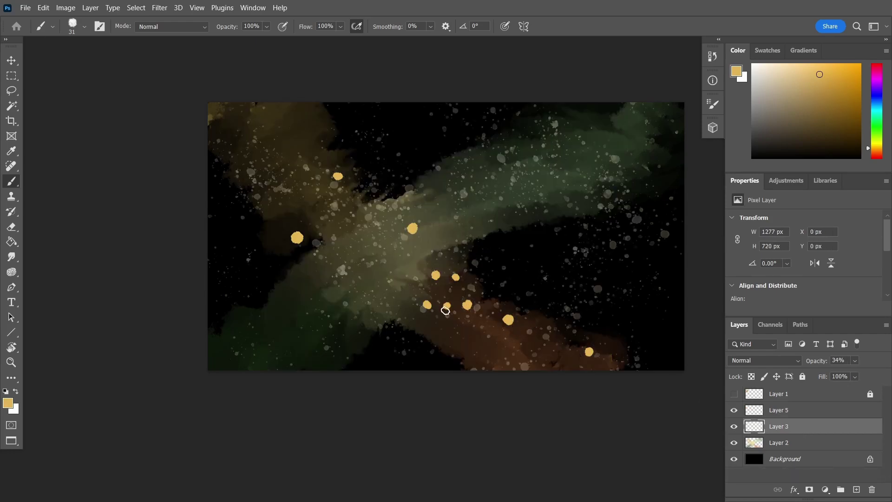
# Step: Reduce the brush size and paint a slim golden cross over the uppermost star marker
pyautogui.press('z')
pyautogui.moveTo(526, 323); pyautogui.dragTo(551, 363)
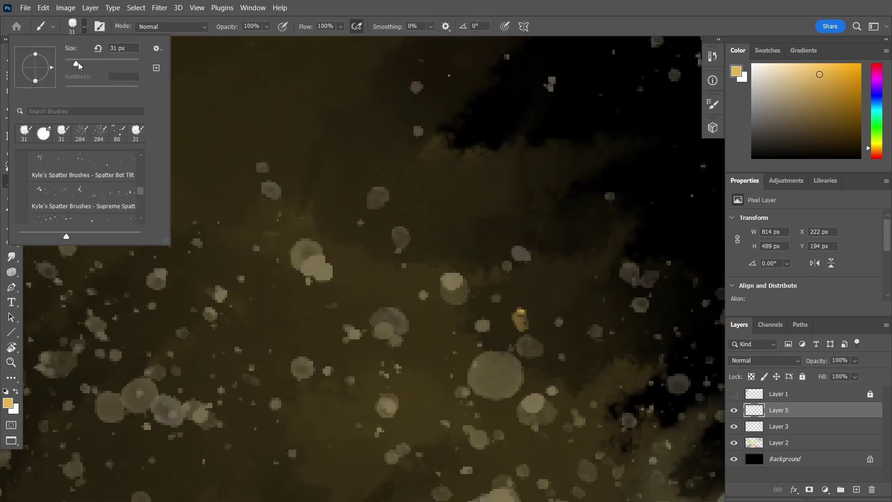
pyautogui.moveTo(81, 66); pyautogui.dragTo(70, 62)
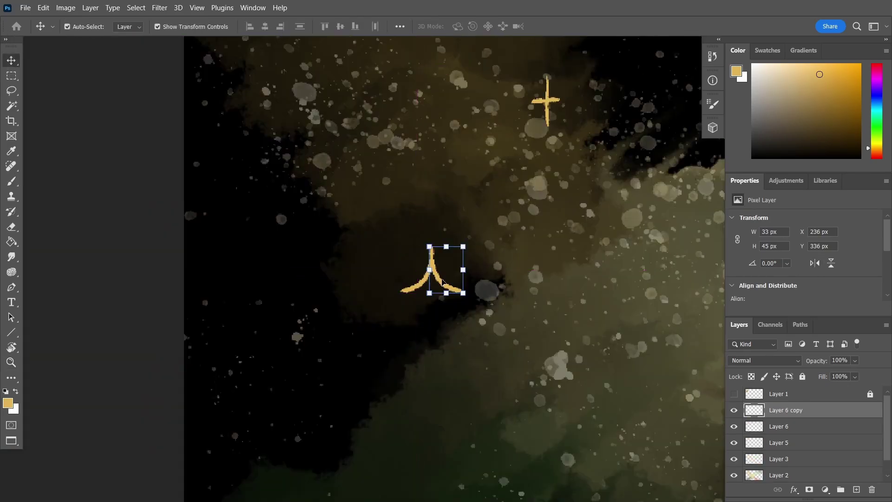
# Step: Merge the mirrored curved strokes into one four-pointed star outline and rename its layer star
pyautogui.rightClick(806, 429)
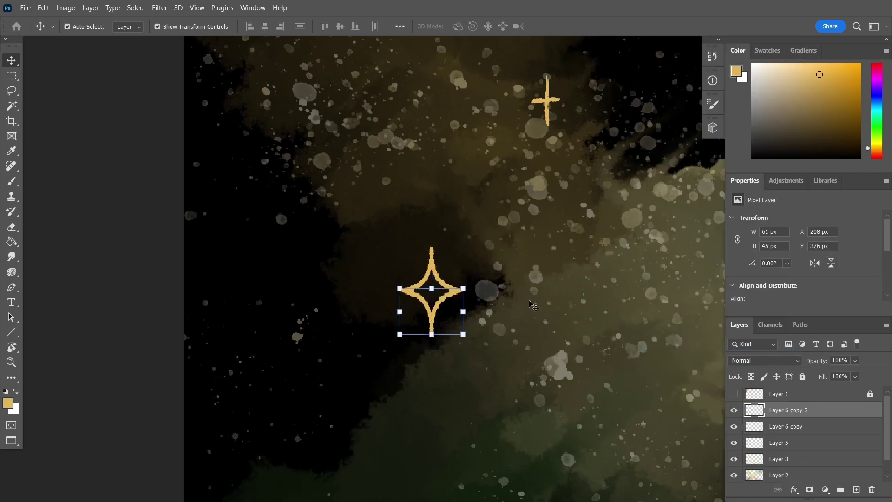
pyautogui.rightClick(814, 426)
pyautogui.click(716, 351)
pyautogui.doubleClick(775, 410)
pyautogui.write('star')
pyautogui.press('Return')
# Step: Duplicate the star layer and place a smaller copy over the golden cross at the uppermost star position
pyautogui.press('z')
pyautogui.moveTo(622, 330); pyautogui.dragTo(568, 355)
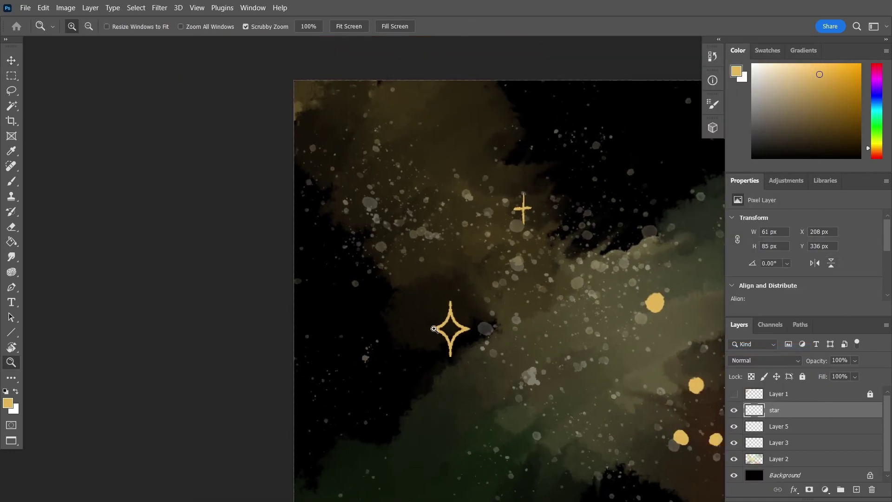
pyautogui.press('v')
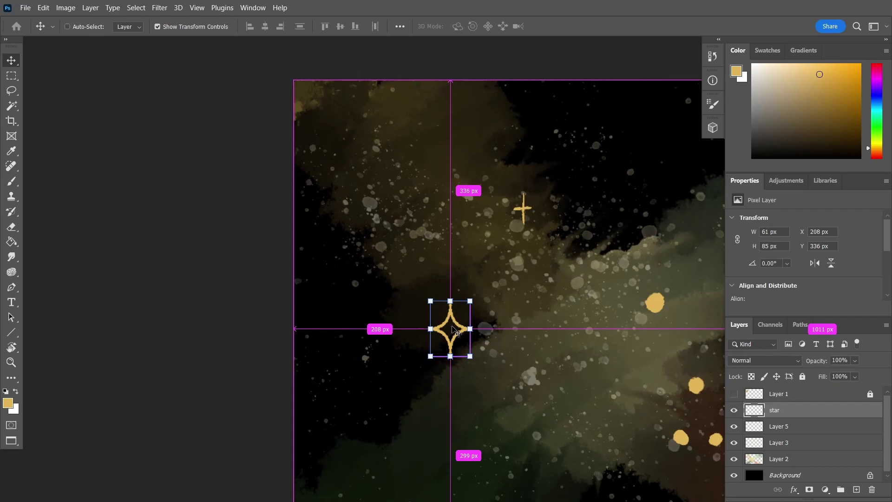
pyautogui.hotkey('ctrl', 'j')
pyautogui.moveTo(455, 346); pyautogui.dragTo(527, 224)
pyautogui.moveTo(542, 179); pyautogui.dragTo(526, 204)
pyautogui.moveTo(514, 225)
pyautogui.mouseDown()
pyautogui.moveTo(525, 209)
pyautogui.moveTo(521, 218)
pyautogui.mouseUp()
# Step: Erase the golden cross and the central golden dot from Layer 5, returning to the standard screen mode
pyautogui.click(702, 388)
pyautogui.press('e')
pyautogui.scroll(-5, 534, 464)
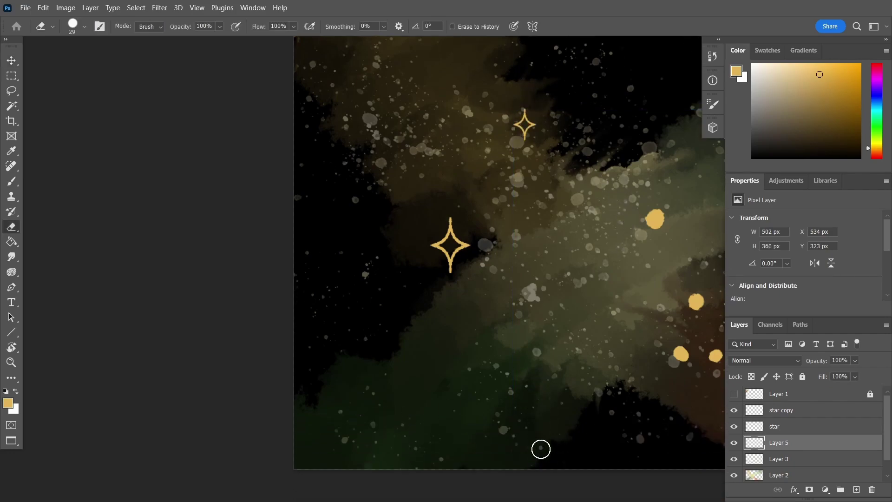
pyautogui.press('f')
pyautogui.press('f')
pyautogui.press('f')
pyautogui.moveTo(391, 267)
pyautogui.mouseDown()
pyautogui.moveTo(384, 291)
pyautogui.moveTo(378, 263)
pyautogui.mouseUp()
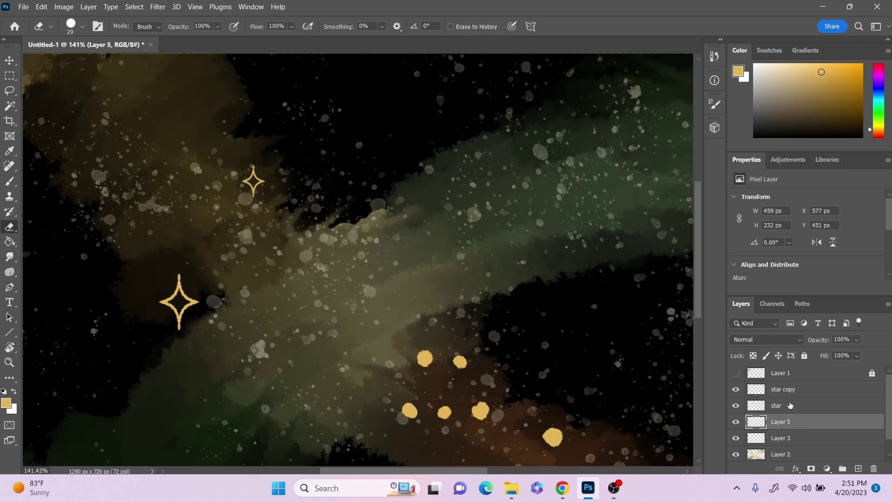
pyautogui.click(789, 405)
pyautogui.hotkey('ctrl', 'j')
pyautogui.click(8, 61)
pyautogui.moveTo(181, 289); pyautogui.dragTo(316, 287)
pyautogui.hotkey('ctrl', 'z')
pyautogui.hotkey('ctrl', 'z')
pyautogui.hotkey('ctrl', 'z')
# Step: Place three star copies over the central dot and two of the dots below it, making the lower two smaller
pyautogui.click(790, 405)
pyautogui.hotkey('ctrl', 'j')
pyautogui.moveTo(185, 297)
pyautogui.mouseDown()
pyautogui.moveTo(390, 269)
pyautogui.moveTo(417, 384)
pyautogui.moveTo(388, 391)
pyautogui.mouseUp()
pyautogui.hotkey('ctrl', 'j')
pyautogui.moveTo(403, 375); pyautogui.dragTo(427, 360)
pyautogui.hotkey('ctrl', 'z')
pyautogui.press('Return')
pyautogui.hotkey('ctrl', 'j')
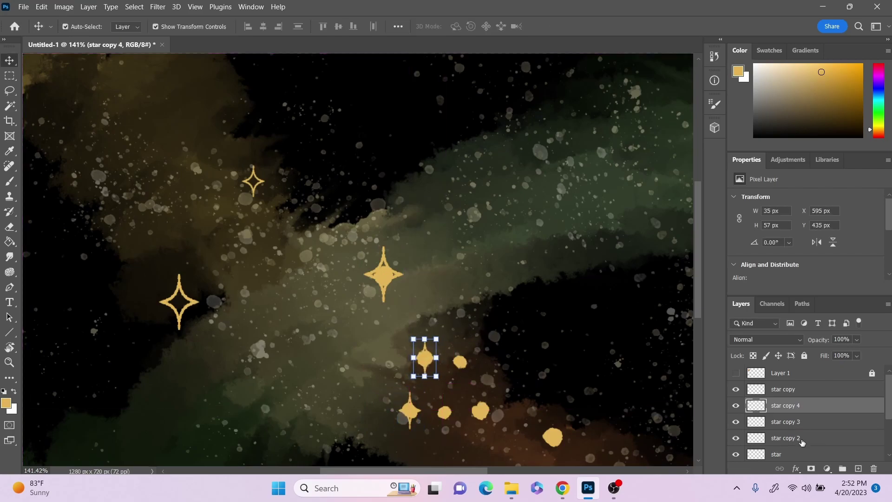
# Step: Erase the golden dots inside the three newly placed stars on Layer 5
pyautogui.scroll(-2, 816, 428)
pyautogui.click(790, 437)
pyautogui.press('e')
pyautogui.scroll(-3, 410, 423)
pyautogui.click(807, 407)
pyautogui.scroll(2, 810, 400)
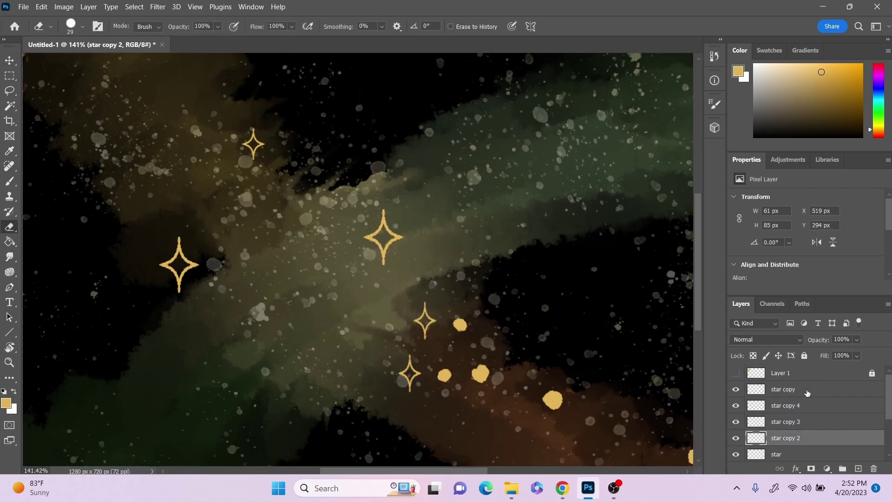
# Step: Duplicate star copy 4 and fit a smaller copy over the neighbouring dot to its right
pyautogui.click(808, 405)
pyautogui.scroll(-1, 358, 260)
pyautogui.click(10, 61)
pyautogui.hotkey('ctrl', 'j')
pyautogui.moveTo(425, 312); pyautogui.dragTo(461, 318)
pyautogui.moveTo(472, 298); pyautogui.dragTo(478, 321)
pyautogui.press('Return')
# Step: Place another small star copy over the middle dot of the lower row of three
pyautogui.hotkey('ctrl', 'j')
pyautogui.hotkey('ctrl', 'z')
pyautogui.scroll(3, 805, 395)
pyautogui.click(805, 402)
pyautogui.click(461, 321)
pyautogui.scroll(3, 818, 399)
pyautogui.click(804, 411)
pyautogui.moveTo(460, 326); pyautogui.dragTo(445, 371)
# Step: Place star copies over the right-hand dot of the lower row and the next dot along the orange arm
pyautogui.scroll(-2, 806, 453)
pyautogui.click(796, 388)
pyautogui.click(796, 404)
pyautogui.click(797, 423)
pyautogui.click(796, 389)
pyautogui.click(794, 409)
pyautogui.click(790, 421)
pyautogui.click(409, 364)
pyautogui.click(254, 133)
pyautogui.moveTo(254, 130); pyautogui.dragTo(554, 386)
# Step: Place a copy of the large star over the last dot at the lower-right end of the constellation
pyautogui.press('z')
pyautogui.moveTo(613, 392); pyautogui.dragTo(591, 392)
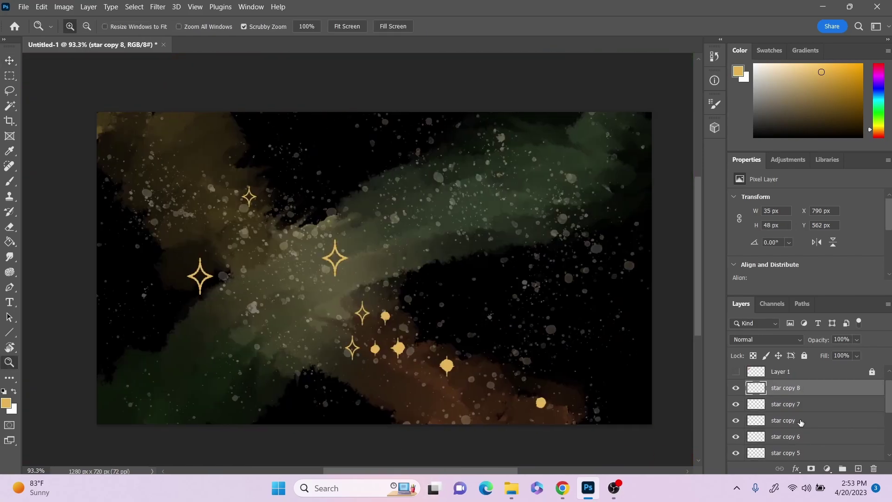
pyautogui.scroll(-2, 801, 426)
pyautogui.click(795, 437)
pyautogui.click(10, 60)
pyautogui.moveTo(197, 270); pyautogui.dragTo(538, 396)
pyautogui.moveTo(552, 385); pyautogui.dragTo(534, 398)
pyautogui.moveTo(537, 383); pyautogui.dragTo(538, 388)
pyautogui.press('Return')
# Step: Nudge the new large star slightly right and down to centre it on its dot
pyautogui.hotkey('shift', 'Right')
pyautogui.hotkey('shift', 'Left')
pyautogui.press('Right')
pyautogui.press('Right')
pyautogui.press('Right')
pyautogui.press('Down')
pyautogui.press('Down')
pyautogui.press('Down')
pyautogui.press('Right')
pyautogui.press('Right')
pyautogui.press('Right')
pyautogui.press('Right')
# Step: Delete Layer 5 containing the remaining golden dots
pyautogui.scroll(-3, 802, 424)
pyautogui.click(790, 404)
pyautogui.hotkey('ctrl', ',')
pyautogui.press('Delete')
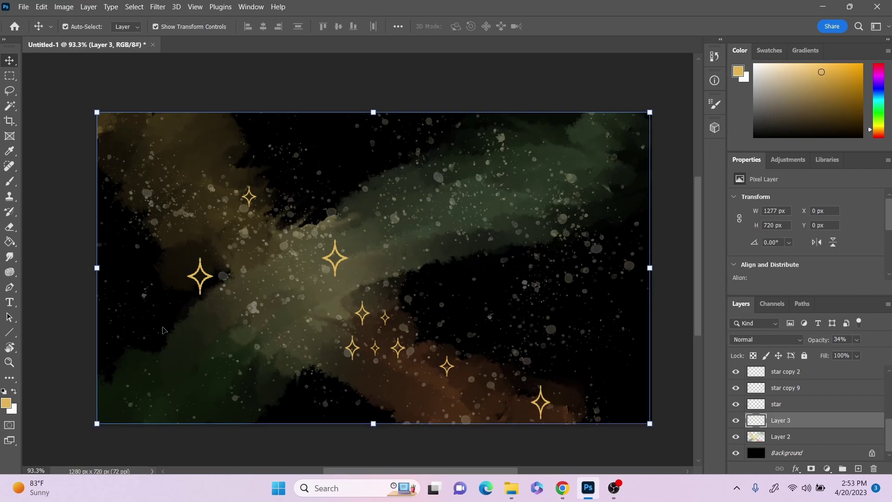
# Step: Select all the star layers and merge them into one layer
pyautogui.press('z')
pyautogui.moveTo(327, 324); pyautogui.dragTo(387, 473)
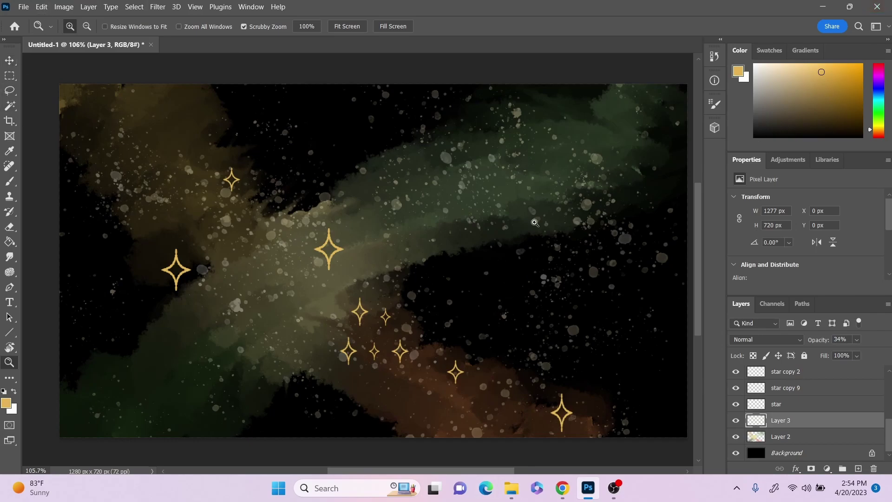
pyautogui.scroll(2, 384, 212)
pyautogui.click(791, 404)
pyautogui.scroll(3, 822, 397)
pyautogui.rightClick(843, 373)
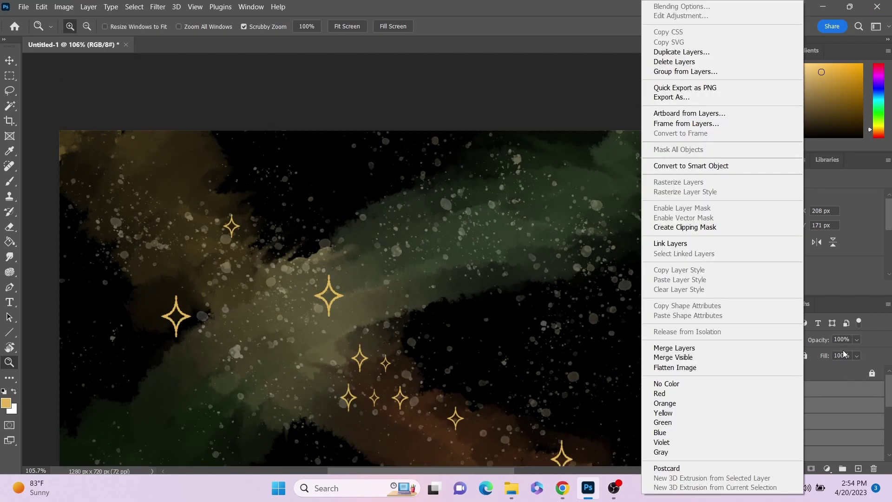
pyautogui.click(686, 348)
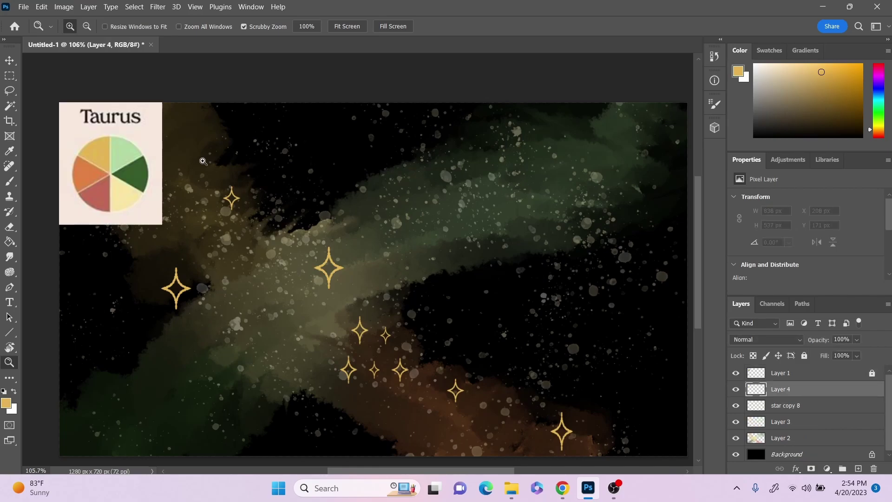
# Step: Paint thin curved lines between the stars in the palette's pale yellow on Layer 4 and move that layer below the star layer
pyautogui.press('i')
pyautogui.click(124, 188)
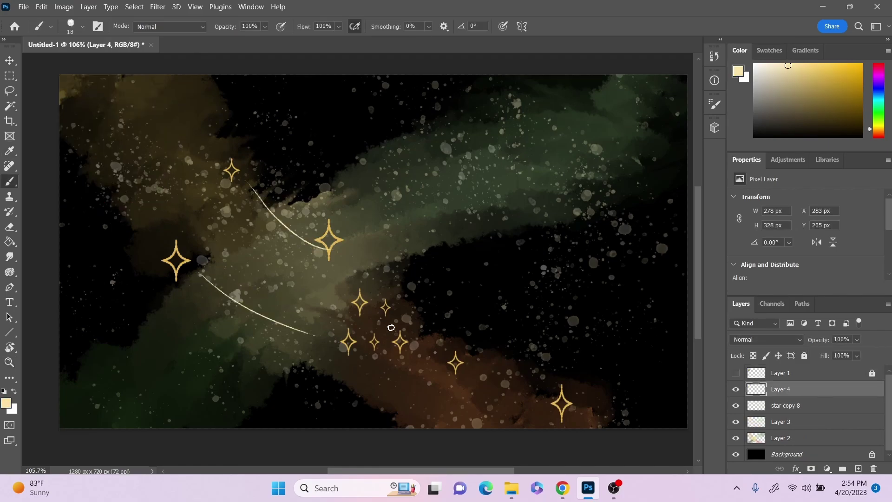
pyautogui.hotkey('ctrl', 'z')
pyautogui.moveTo(185, 271); pyautogui.dragTo(302, 326)
pyautogui.moveTo(352, 356); pyautogui.dragTo(408, 328)
pyautogui.moveTo(345, 258)
pyautogui.mouseDown()
pyautogui.moveTo(363, 309)
pyautogui.moveTo(405, 330)
pyautogui.moveTo(447, 368)
pyautogui.moveTo(533, 392)
pyautogui.mouseUp()
pyautogui.hotkey('ctrl', 'z')
pyautogui.hotkey('ctrl', 'z')
pyautogui.hotkey('ctrl', '[')
pyautogui.click(856, 340)
# Step: Sample the palette's light green and paint a second set of thin curved lines intertwining with the yellow ones on Layer 4
pyautogui.click(736, 374)
pyautogui.press('i')
pyautogui.click(125, 123)
pyautogui.click(737, 373)
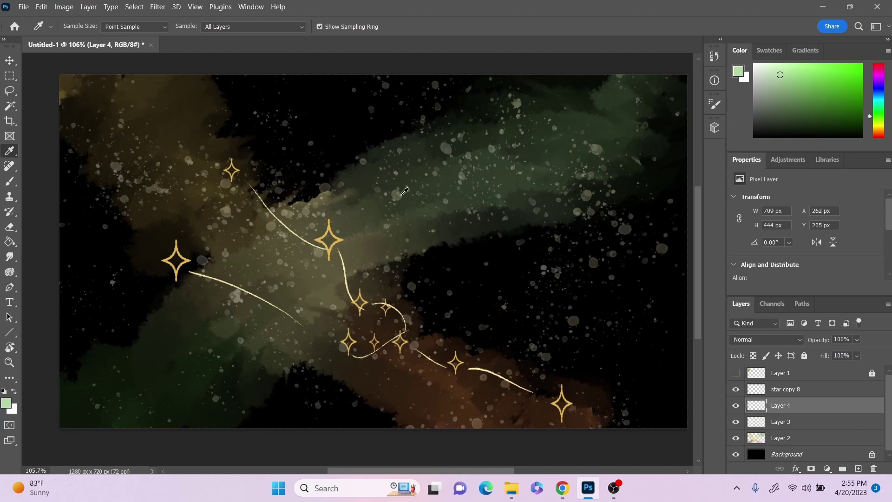
pyautogui.press('b')
pyautogui.moveTo(239, 174); pyautogui.dragTo(294, 224)
pyautogui.moveTo(188, 275); pyautogui.dragTo(405, 335)
pyautogui.moveTo(365, 299); pyautogui.dragTo(405, 328)
pyautogui.moveTo(402, 361); pyautogui.dragTo(447, 354)
pyautogui.moveTo(475, 365); pyautogui.dragTo(538, 394)
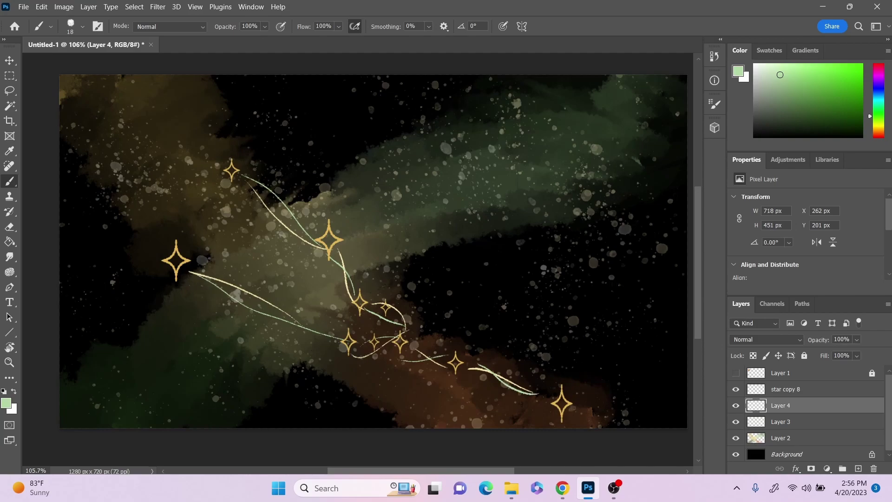
# Step: Lower Layer 4's opacity to 71%
pyautogui.click(855, 338)
pyautogui.moveTo(852, 352); pyautogui.dragTo(854, 350)
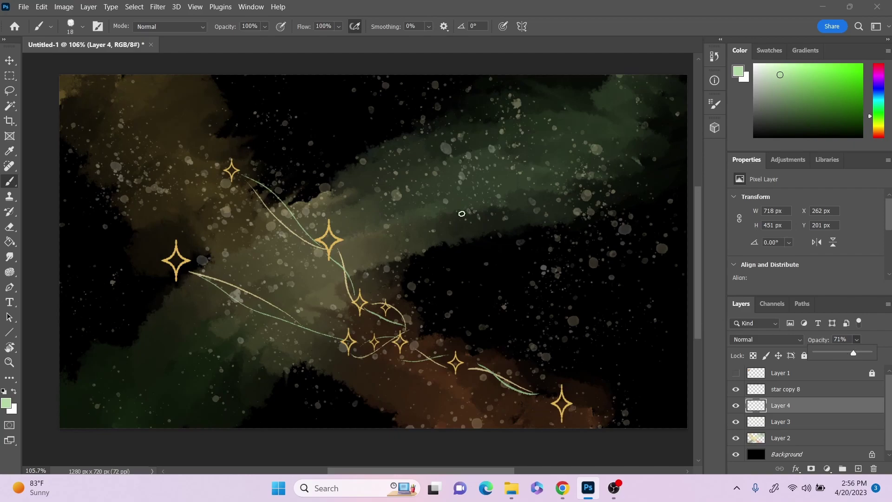
# Step: Add a new layer above Layer 4 and spatter light green specks along the connecting lines with a 31 px spatter brush
pyautogui.scroll(-1, 472, 216)
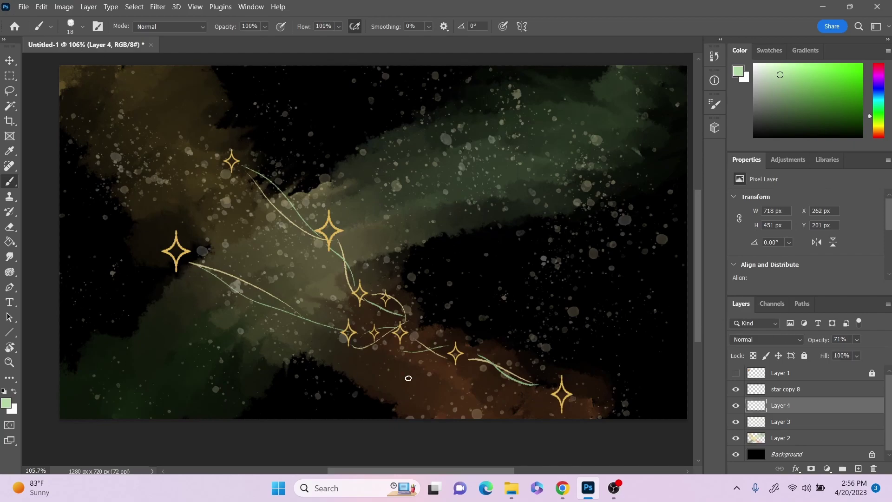
pyautogui.moveTo(199, 299); pyautogui.dragTo(225, 301)
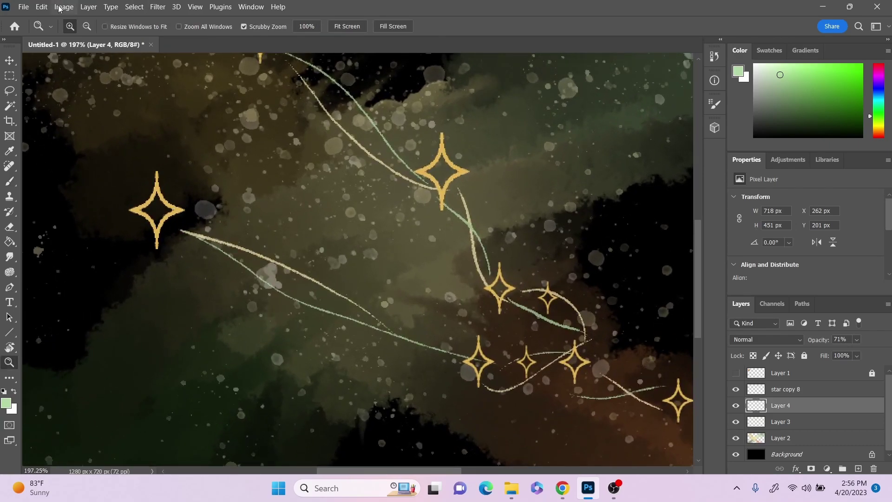
pyautogui.scroll(2, 210, 135)
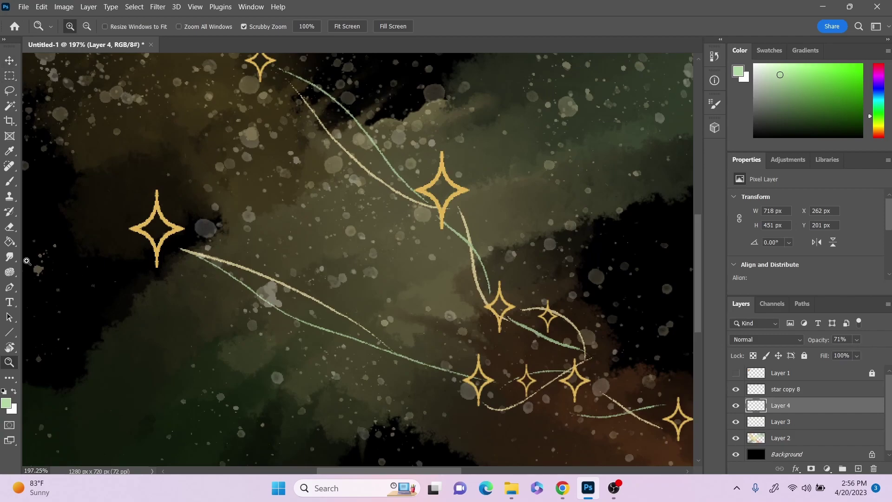
pyautogui.click(858, 468)
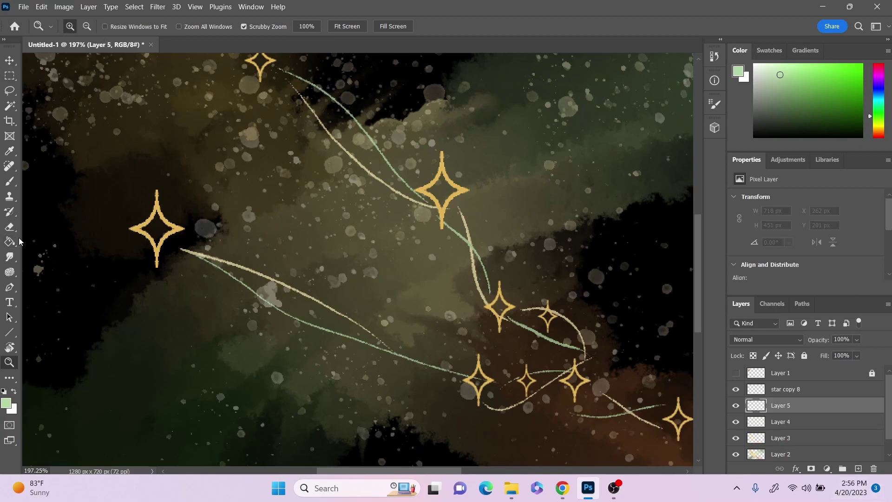
pyautogui.click(9, 181)
pyautogui.click(82, 27)
pyautogui.click(70, 63)
pyautogui.moveTo(201, 250)
pyautogui.mouseDown()
pyautogui.moveTo(274, 295)
pyautogui.moveTo(399, 347)
pyautogui.mouseUp()
pyautogui.moveTo(323, 98); pyautogui.dragTo(582, 357)
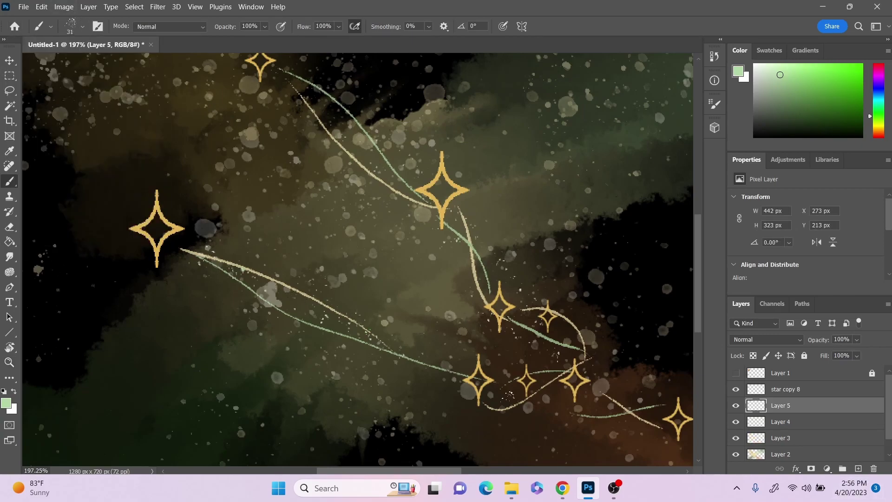
pyautogui.moveTo(508, 402); pyautogui.dragTo(572, 410)
pyautogui.scroll(-3, 504, 356)
pyautogui.hscroll(6, 504, 356)
pyautogui.moveTo(451, 191); pyautogui.dragTo(411, 246)
# Step: Sample the palette's pale yellow and spatter fine specks along the connecting lines on Layer 5
pyautogui.click(735, 372)
pyautogui.keyDown('alt'); pyautogui.click(80, 116); pyautogui.keyUp('alt')
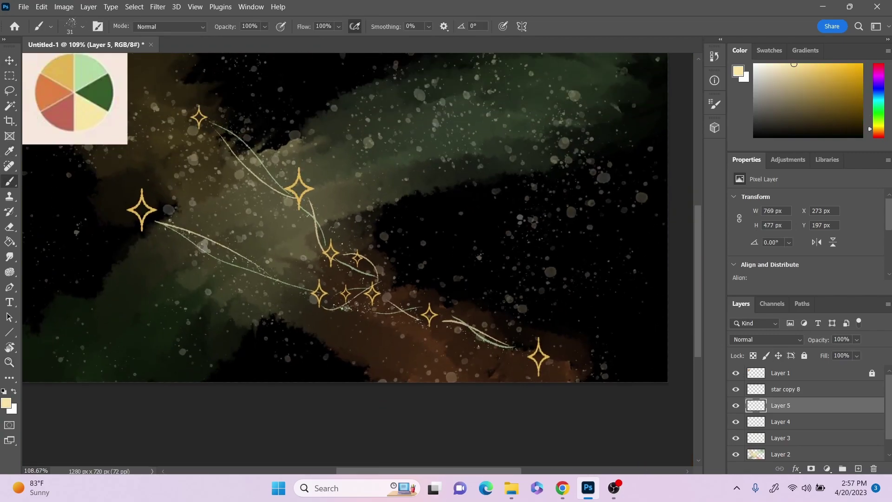
pyautogui.click(735, 373)
pyautogui.moveTo(260, 119); pyautogui.dragTo(427, 333)
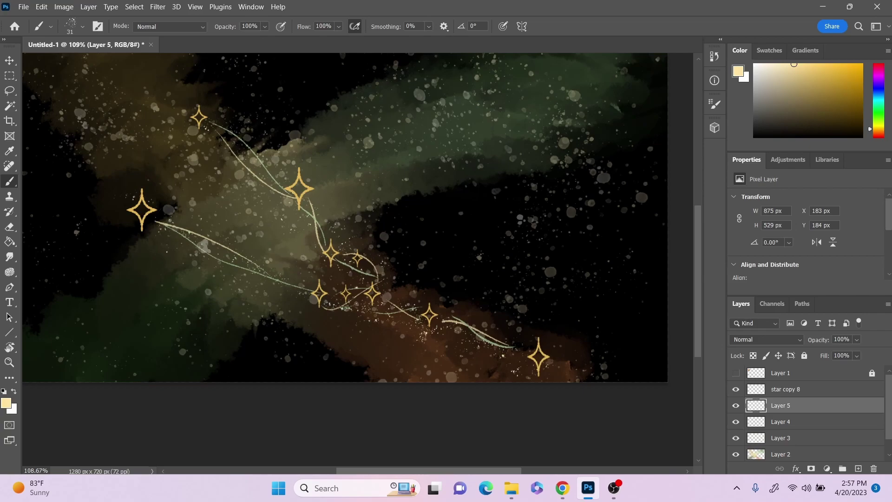
# Step: Set up the 18 px brush with the palette's muted red and add a new layer above Layer 5
pyautogui.scroll(-2, 110, 205)
pyautogui.click(82, 26)
pyautogui.click(41, 131)
pyautogui.click(587, 66)
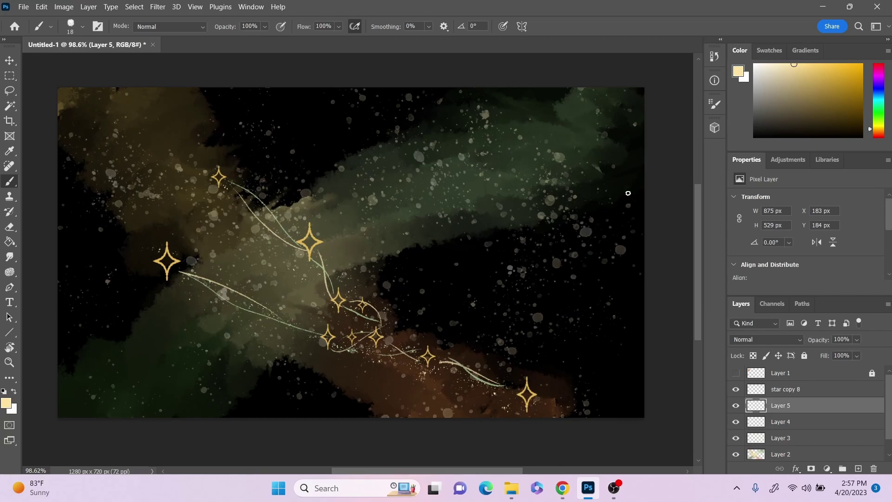
pyautogui.click(740, 372)
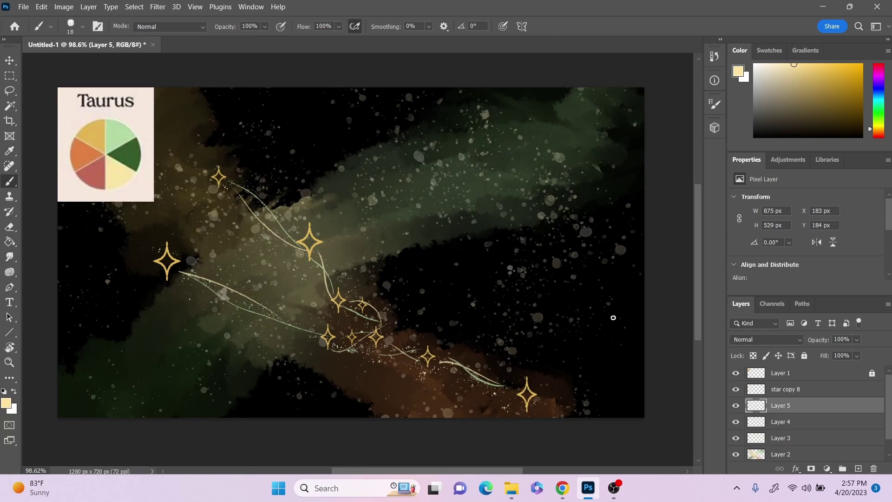
pyautogui.press('i')
pyautogui.click(94, 169)
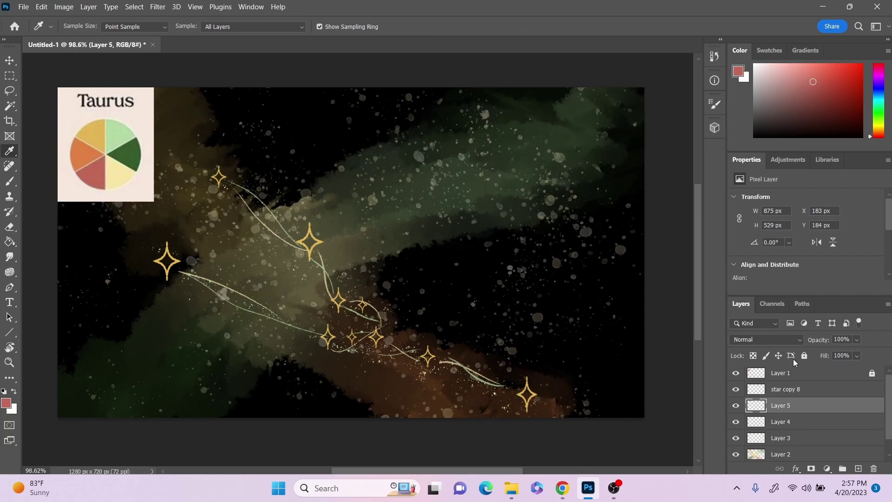
pyautogui.click(794, 372)
pyautogui.click(800, 424)
pyautogui.click(799, 394)
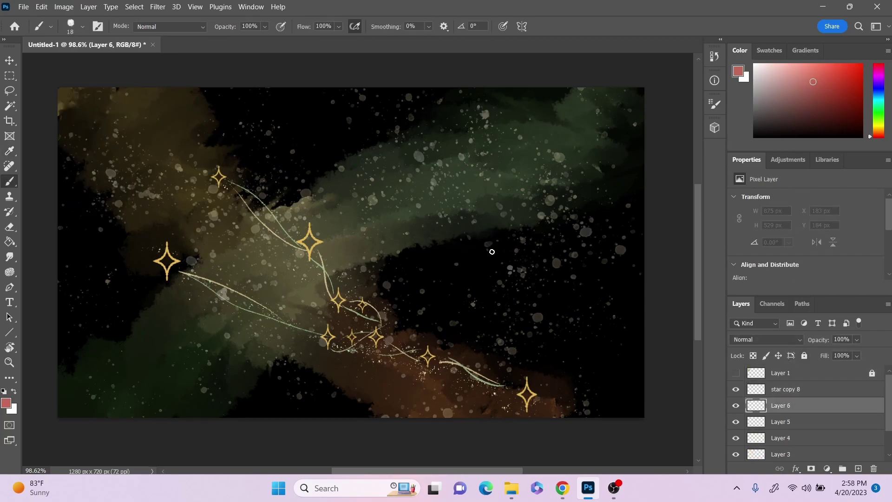
# Step: Paint a filled, rounded red flower head about 286 by 244 px on Layer 6, with a small oval bud to its left
pyautogui.moveTo(471, 232)
pyautogui.mouseDown()
pyautogui.moveTo(467, 314)
pyautogui.moveTo(517, 233)
pyautogui.moveTo(419, 249)
pyautogui.moveTo(515, 297)
pyautogui.mouseUp()
pyautogui.press('g')
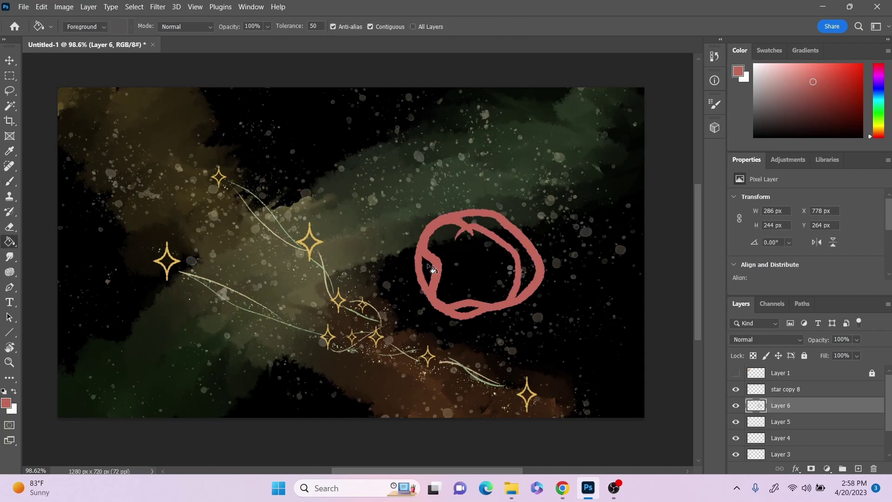
pyautogui.click(516, 288)
pyautogui.press('b')
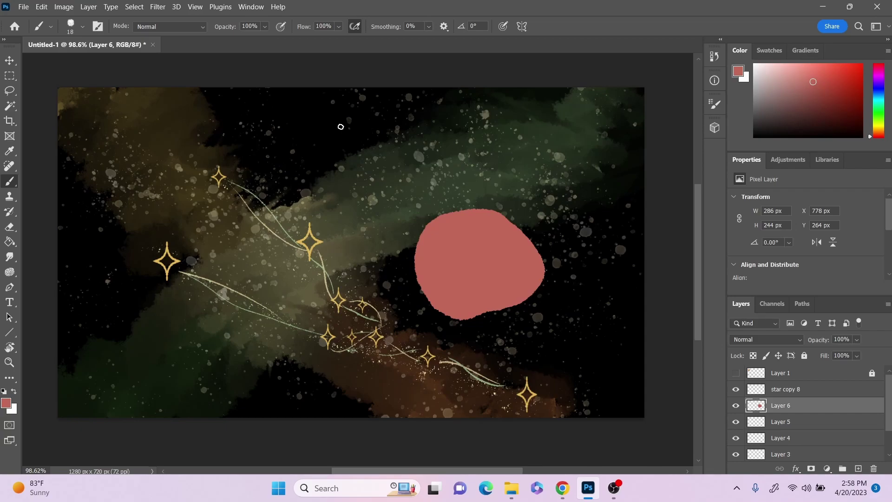
pyautogui.moveTo(350, 207)
pyautogui.mouseDown()
pyautogui.moveTo(359, 236)
pyautogui.moveTo(348, 242)
pyautogui.mouseUp()
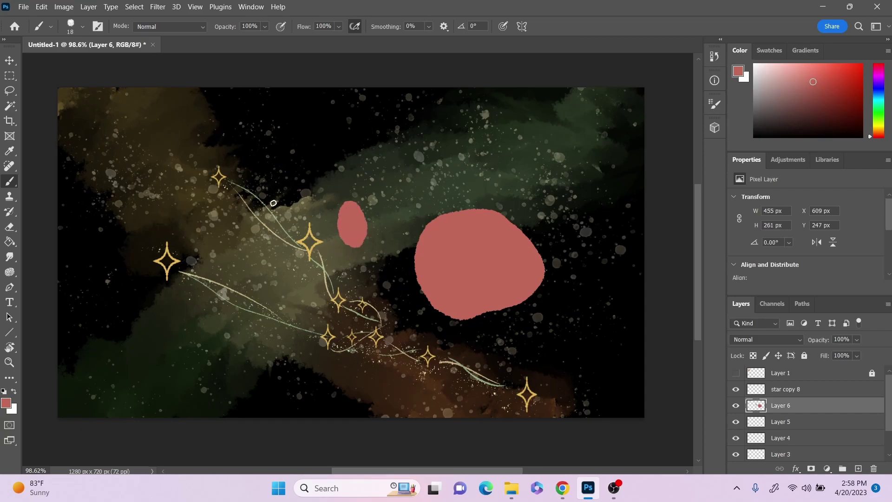
pyautogui.moveTo(361, 201)
pyautogui.mouseDown()
pyautogui.moveTo(358, 254)
pyautogui.moveTo(365, 237)
pyautogui.moveTo(348, 230)
pyautogui.mouseUp()
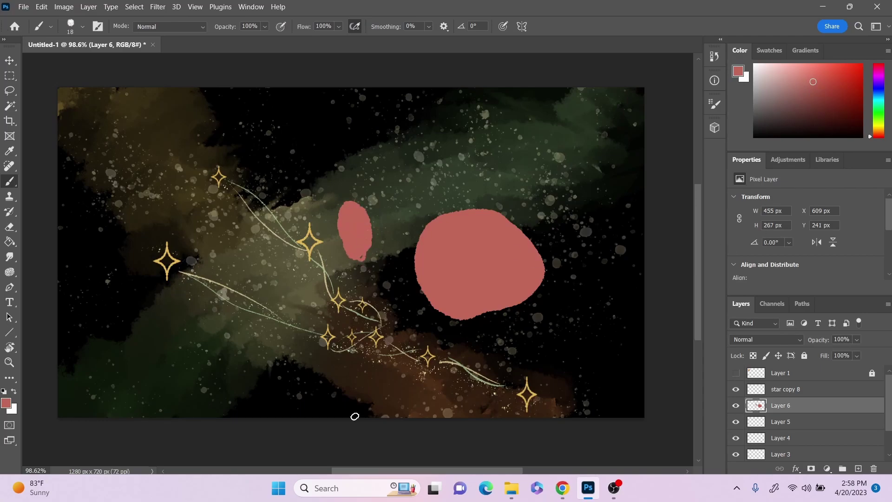
# Step: Sample the palette's dark green and paint curved stems from the bud and flower that merge at the canvas's lower edge
pyautogui.click(736, 373)
pyautogui.keyDown('alt'); pyautogui.click(125, 153); pyautogui.keyUp('alt')
pyautogui.moveTo(419, 294); pyautogui.dragTo(404, 414)
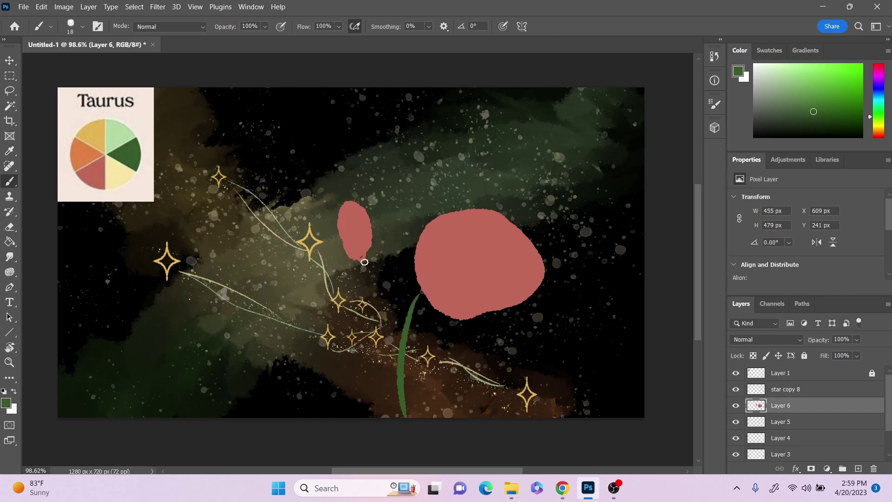
pyautogui.moveTo(362, 260)
pyautogui.mouseDown()
pyautogui.moveTo(399, 356)
pyautogui.moveTo(402, 420)
pyautogui.mouseUp()
pyautogui.moveTo(424, 300); pyautogui.dragTo(409, 349)
pyautogui.keyDown('alt'); pyautogui.click(425, 296); pyautogui.keyUp('alt')
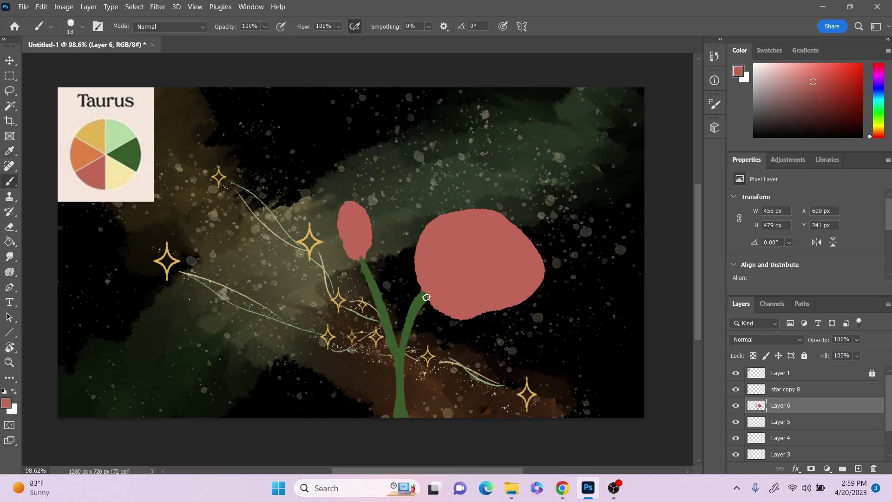
pyautogui.keyDown('alt'); pyautogui.click(366, 269); pyautogui.keyUp('alt')
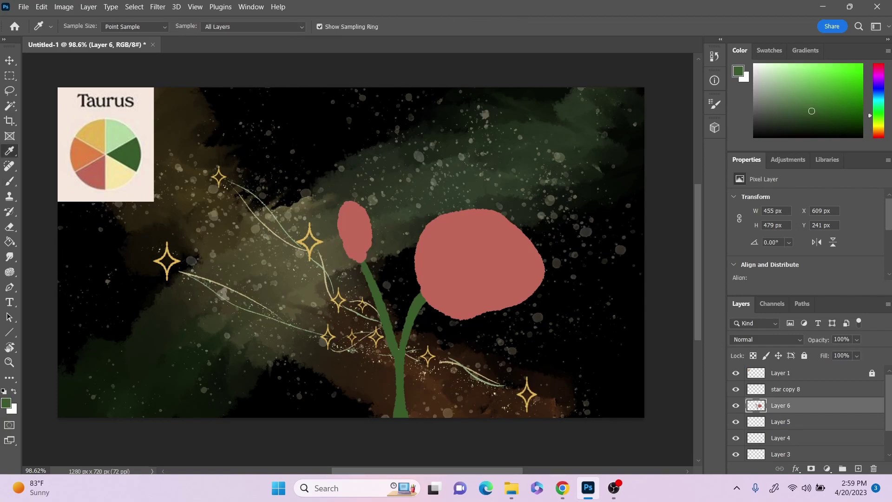
# Step: Cover the bud with lighter green sepals, leaving a red stripe, and add dark green strokes at its base
pyautogui.moveTo(357, 206)
pyautogui.mouseDown()
pyautogui.moveTo(363, 258)
pyautogui.moveTo(370, 229)
pyautogui.moveTo(344, 208)
pyautogui.moveTo(362, 265)
pyautogui.moveTo(349, 251)
pyautogui.mouseUp()
pyautogui.keyDown('alt'); pyautogui.click(374, 284); pyautogui.keyUp('alt')
pyautogui.moveTo(363, 264); pyautogui.dragTo(364, 247)
pyautogui.press('alt')
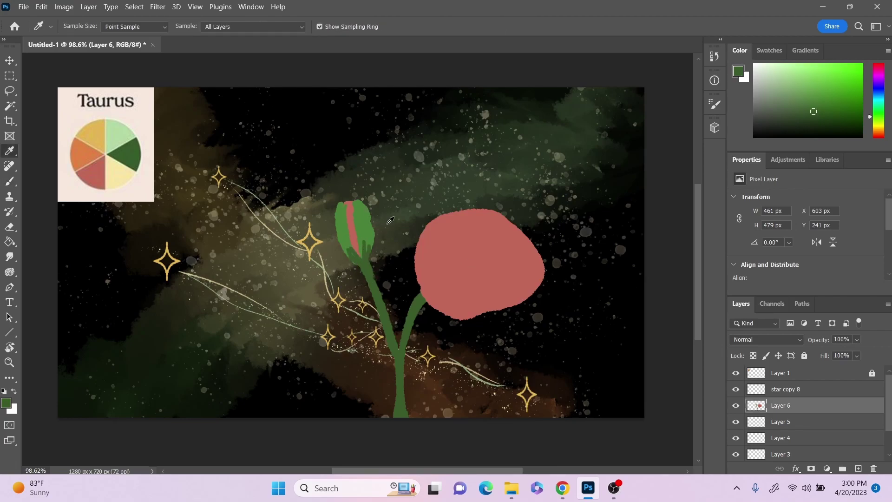
# Step: Sample the palette's orange and paint an uneven rim around the flower head and a filled circle at its centre
pyautogui.keyDown('alt'); pyautogui.click(82, 157); pyautogui.keyUp('alt')
pyautogui.moveTo(437, 219)
pyautogui.mouseDown()
pyautogui.moveTo(415, 248)
pyautogui.moveTo(447, 313)
pyautogui.moveTo(514, 306)
pyautogui.moveTo(474, 214)
pyautogui.moveTo(539, 275)
pyautogui.mouseUp()
pyautogui.moveTo(450, 216); pyautogui.dragTo(505, 223)
pyautogui.moveTo(515, 227)
pyautogui.mouseDown()
pyautogui.moveTo(538, 278)
pyautogui.moveTo(538, 265)
pyautogui.mouseUp()
pyautogui.hotkey('ctrl', 'z')
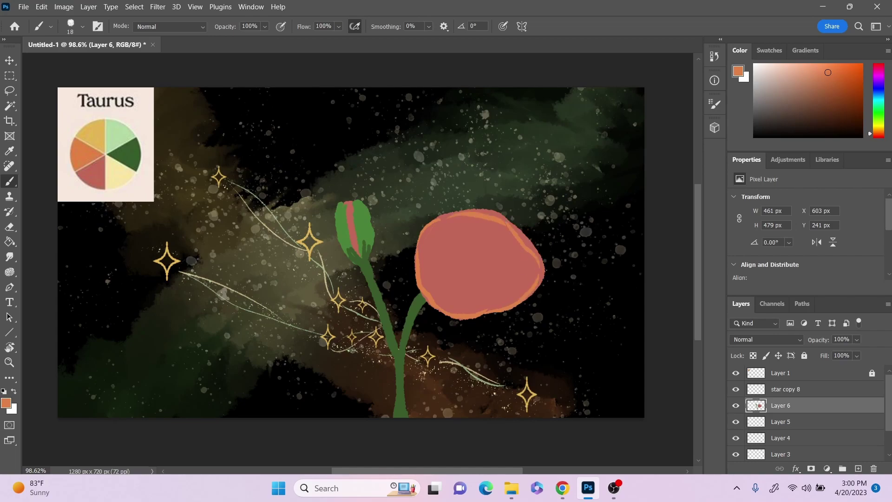
pyautogui.moveTo(479, 261); pyautogui.dragTo(479, 268)
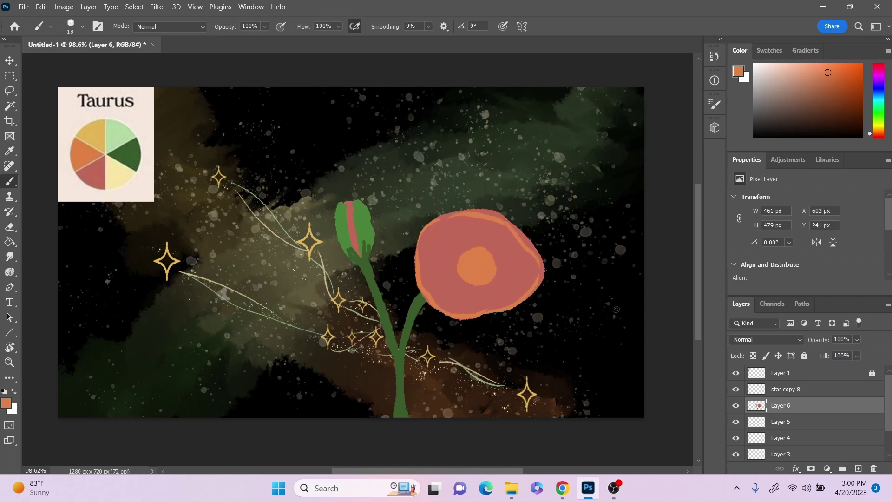
# Step: Sample the palette's pale yellow, then move Layer 6 below Layer 4 and add a new layer above Layer 6
pyautogui.press('i')
pyautogui.click(121, 178)
pyautogui.click(858, 468)
pyautogui.moveTo(792, 421); pyautogui.dragTo(811, 409)
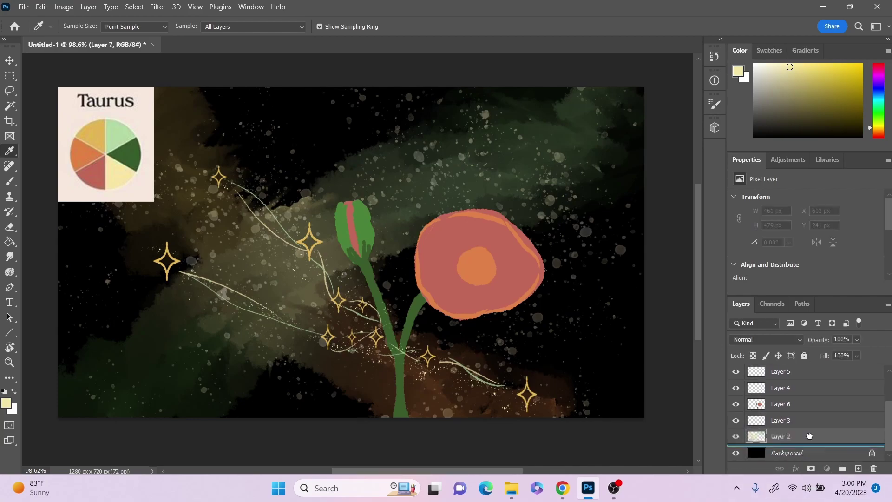
pyautogui.click(858, 468)
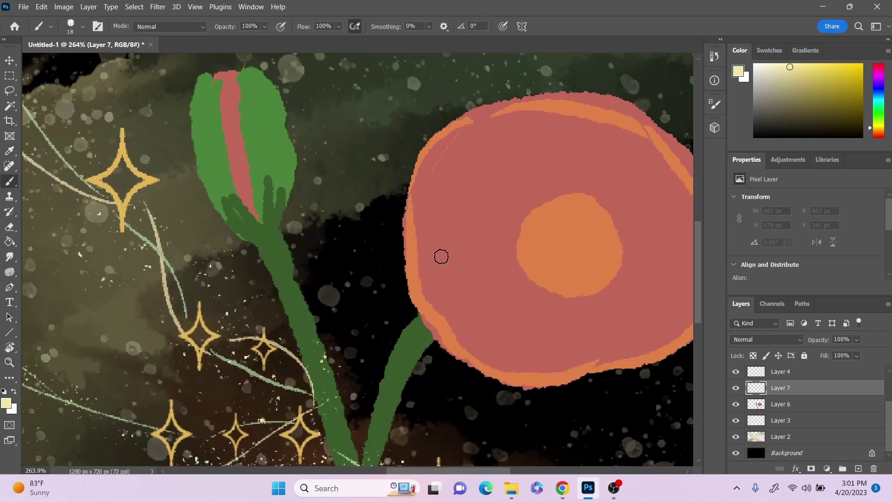
# Step: Paint a pale yellow core with short radiating strokes in the flower's orange centre using a 10 px brush
pyautogui.scroll(3, 426, 243)
pyautogui.click(82, 26)
pyautogui.click(66, 62)
pyautogui.moveTo(574, 304); pyautogui.dragTo(561, 300)
pyautogui.moveTo(581, 279); pyautogui.dragTo(583, 307)
pyautogui.moveTo(547, 293); pyautogui.dragTo(556, 302)
pyautogui.moveTo(541, 308); pyautogui.dragTo(553, 317)
pyautogui.moveTo(561, 354)
pyautogui.mouseDown()
pyautogui.moveTo(588, 338)
pyautogui.moveTo(561, 328)
pyautogui.mouseUp()
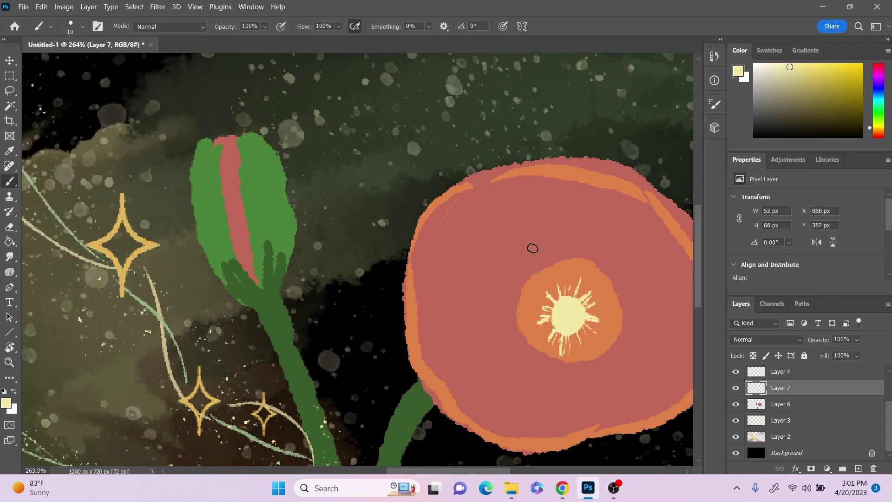
# Step: Paint pale yellow petal divisions from the flower's centre to its rim and outline the whole flower head
pyautogui.moveTo(645, 455)
pyautogui.mouseDown()
pyautogui.moveTo(479, 427)
pyautogui.moveTo(588, 275)
pyautogui.mouseUp()
pyautogui.hotkey('ctrl', 'z')
pyautogui.moveTo(477, 403); pyautogui.dragTo(586, 281)
pyautogui.moveTo(421, 281)
pyautogui.mouseDown()
pyautogui.moveTo(475, 270)
pyautogui.moveTo(582, 290)
pyautogui.mouseUp()
pyautogui.moveTo(413, 312); pyautogui.dragTo(486, 414)
pyautogui.hotkey('ctrl', 'z')
pyautogui.hotkey('ctrl', 'z')
pyautogui.moveTo(420, 310)
pyautogui.mouseDown()
pyautogui.moveTo(497, 405)
pyautogui.moveTo(541, 374)
pyautogui.moveTo(581, 287)
pyautogui.mouseUp()
pyautogui.moveTo(256, 186)
pyautogui.mouseDown()
pyautogui.moveTo(315, 338)
pyautogui.moveTo(386, 297)
pyautogui.mouseUp()
pyautogui.moveTo(253, 188)
pyautogui.mouseDown()
pyautogui.moveTo(361, 238)
pyautogui.moveTo(435, 208)
pyautogui.moveTo(494, 164)
pyautogui.moveTo(573, 257)
pyautogui.moveTo(581, 281)
pyautogui.mouseUp()
pyautogui.moveTo(273, 174); pyautogui.dragTo(467, 140)
pyautogui.moveTo(395, 303); pyautogui.dragTo(377, 425)
pyautogui.moveTo(260, 353)
pyautogui.mouseDown()
pyautogui.moveTo(349, 430)
pyautogui.moveTo(453, 403)
pyautogui.mouseUp()
# Step: Paint longer tapering pale yellow strokes radiating outward from the flower's centre
pyautogui.moveTo(397, 274)
pyautogui.mouseDown()
pyautogui.moveTo(392, 303)
pyautogui.moveTo(420, 283)
pyautogui.moveTo(376, 189)
pyautogui.moveTo(487, 230)
pyautogui.mouseUp()
pyautogui.moveTo(386, 308); pyautogui.dragTo(335, 373)
pyautogui.moveTo(393, 305)
pyautogui.mouseDown()
pyautogui.moveTo(355, 364)
pyautogui.moveTo(409, 367)
pyautogui.mouseUp()
pyautogui.moveTo(418, 302); pyautogui.dragTo(472, 324)
pyautogui.moveTo(420, 292); pyautogui.dragTo(470, 296)
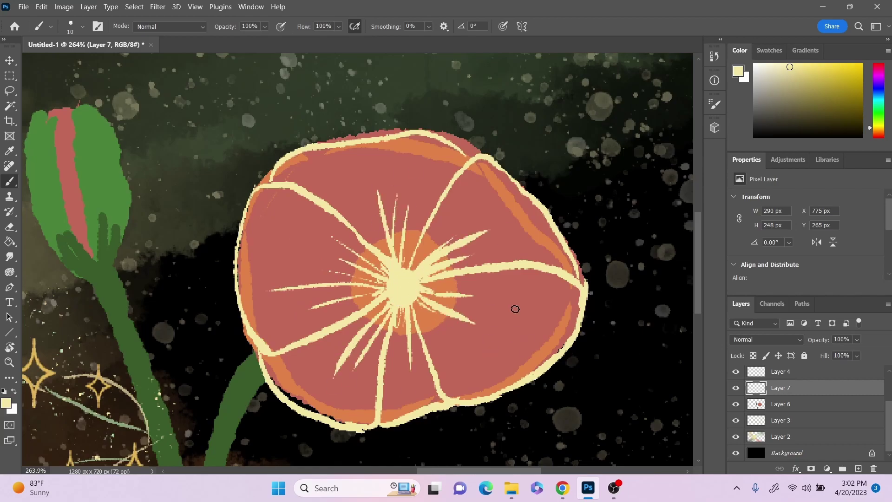
# Step: Outline the bud and its sepals in pale yellow, with short detail strokes at the base
pyautogui.press('z')
pyautogui.moveTo(524, 320)
pyautogui.mouseDown()
pyautogui.moveTo(384, 268)
pyautogui.moveTo(362, 239)
pyautogui.mouseUp()
pyautogui.press('b')
pyautogui.moveTo(317, 161)
pyautogui.mouseDown()
pyautogui.moveTo(367, 344)
pyautogui.moveTo(349, 157)
pyautogui.moveTo(392, 309)
pyautogui.moveTo(346, 326)
pyautogui.moveTo(285, 213)
pyautogui.moveTo(388, 382)
pyautogui.mouseUp()
pyautogui.moveTo(409, 328); pyautogui.dragTo(401, 353)
pyautogui.press('z')
pyautogui.moveTo(553, 287)
pyautogui.mouseDown()
pyautogui.moveTo(442, 349)
pyautogui.moveTo(427, 387)
pyautogui.mouseUp()
pyautogui.scroll(2, 427, 386)
# Step: Try painting a dark green stroke leftward from the stem on Layer 6, then undo it
pyautogui.press('b')
pyautogui.keyDown('alt'); pyautogui.click(448, 379); pyautogui.keyUp('alt')
pyautogui.click(803, 405)
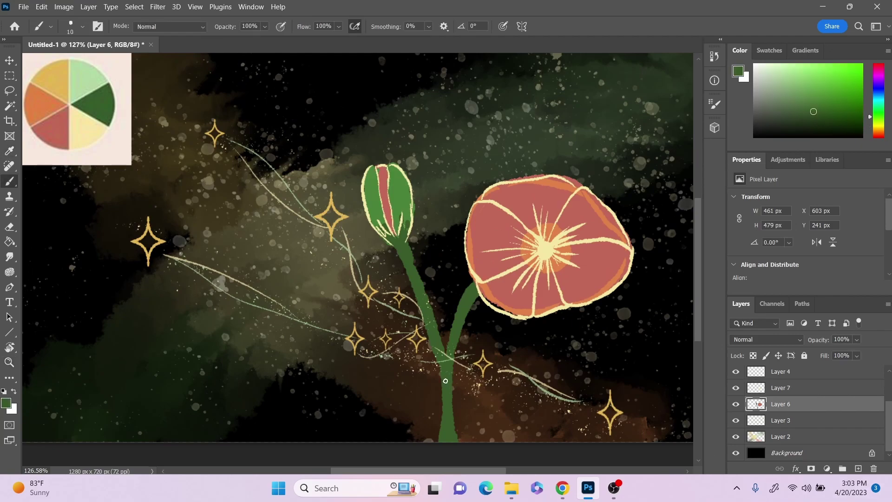
pyautogui.moveTo(442, 374)
pyautogui.mouseDown()
pyautogui.moveTo(229, 363)
pyautogui.moveTo(201, 340)
pyautogui.mouseUp()
pyautogui.hotkey('ctrl', 'z')
# Step: Hide the palette reference layer and sample the flower outline's pale yellow
pyautogui.scroll(3, 744, 391)
pyautogui.scroll(2, 358, 251)
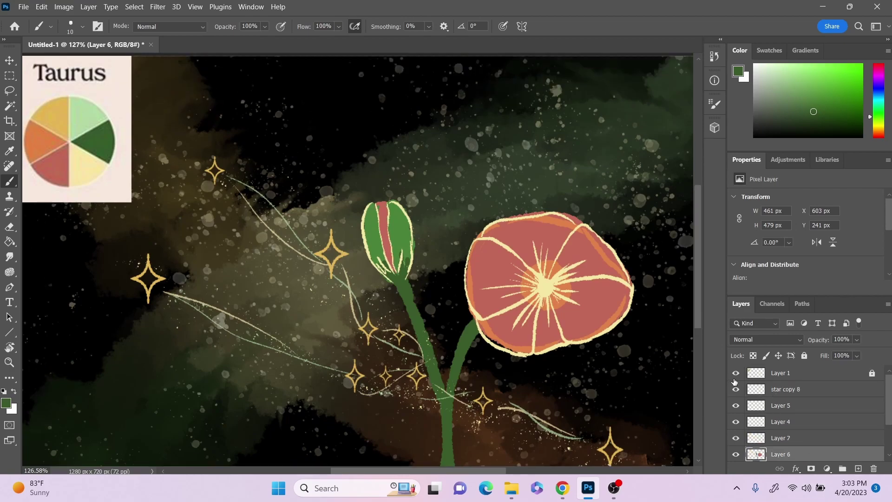
pyautogui.click(735, 374)
pyautogui.scroll(-3, 587, 278)
pyautogui.press('i')
pyautogui.click(587, 279)
pyautogui.scroll(1, 584, 281)
pyautogui.scroll(-1, 583, 281)
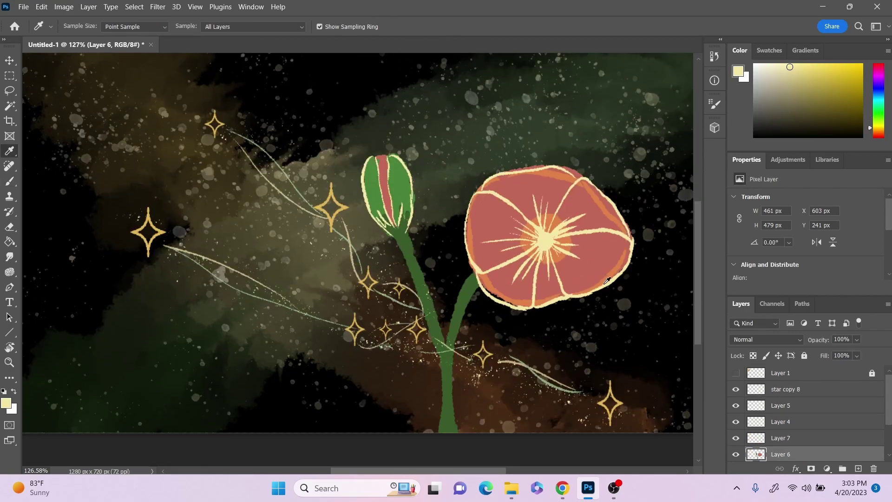
pyautogui.press('z')
pyautogui.moveTo(604, 285); pyautogui.dragTo(549, 344)
pyautogui.moveTo(520, 391); pyautogui.dragTo(490, 401)
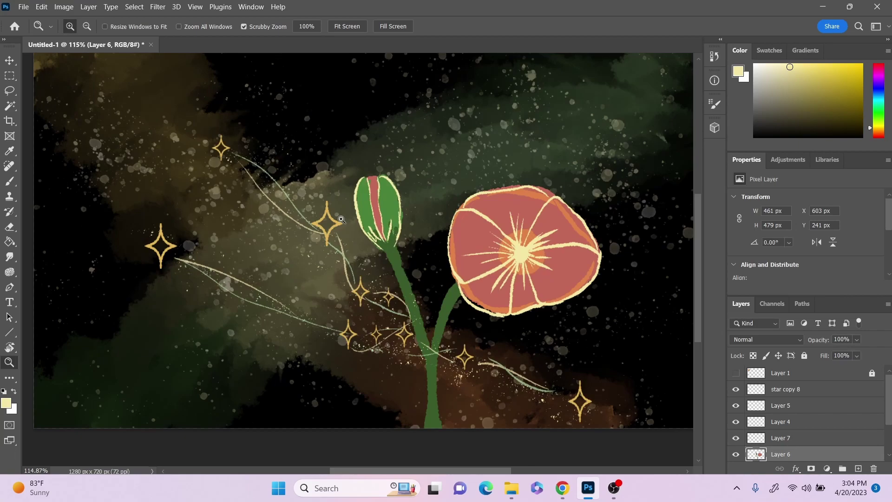
pyautogui.scroll(2, 478, 243)
pyautogui.scroll(-2, 478, 243)
# Step: Draw a small circle with the Ellipse tool and place it left of the constellation's central star cluster
pyautogui.rightClick(10, 333)
pyautogui.click(52, 342)
pyautogui.press('z')
pyautogui.moveTo(284, 292); pyautogui.dragTo(293, 227)
pyautogui.click(10, 332)
pyautogui.click(315, 238)
pyautogui.click(405, 184)
pyautogui.click(325, 238)
pyautogui.click(477, 185)
pyautogui.press('v')
pyautogui.moveTo(282, 221); pyautogui.dragTo(391, 352)
pyautogui.moveTo(403, 359); pyautogui.dragTo(398, 354)
pyautogui.press('Return')
# Step: Remove the circle's fill and give it a thicker pale yellow stroke
pyautogui.click(128, 26)
pyautogui.click(60, 49)
pyautogui.click(170, 26)
pyautogui.click(97, 88)
pyautogui.click(212, 26)
pyautogui.moveTo(215, 40)
pyautogui.mouseDown()
pyautogui.moveTo(225, 41)
pyautogui.moveTo(217, 41)
pyautogui.mouseUp()
# Step: Paint a curved horn above the circle on a new layer, then duplicate and mirror it to complete the Taurus symbol
pyautogui.click(857, 468)
pyautogui.press('b')
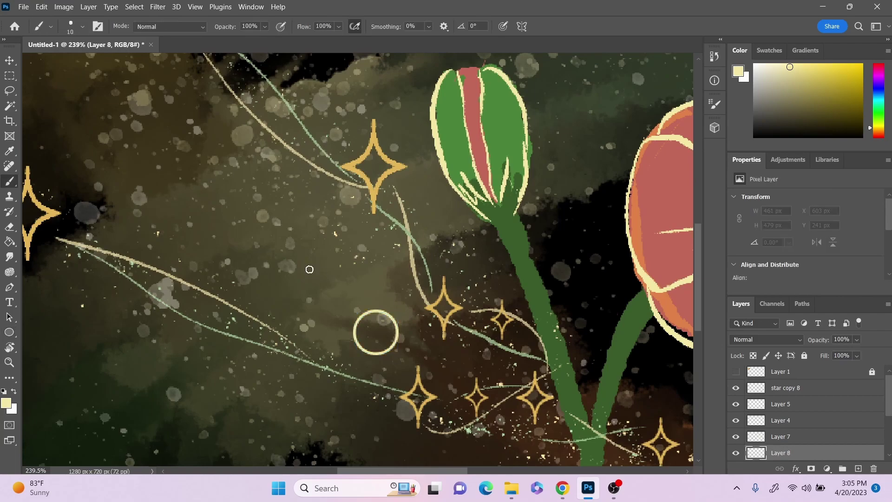
pyautogui.moveTo(345, 289)
pyautogui.mouseDown()
pyautogui.moveTo(375, 313)
pyautogui.moveTo(391, 301)
pyautogui.mouseUp()
pyautogui.press('v')
pyautogui.hotkey('ctrl', 'j')
pyautogui.click(832, 242)
# Step: Add a new layer and draw a 33.5 px triangle pointing downward below the Taurus symbol
pyautogui.scroll(-3, 446, 267)
pyautogui.scroll(-2, 444, 267)
pyautogui.scroll(2, 444, 267)
pyautogui.click(473, 462)
pyautogui.click(857, 468)
pyautogui.moveTo(364, 470); pyautogui.dragTo(391, 470)
pyautogui.rightClick(9, 332)
pyautogui.click(52, 354)
pyautogui.click(238, 367)
pyautogui.click(404, 211)
pyautogui.moveTo(349, 367); pyautogui.dragTo(259, 337)
pyautogui.click(279, 437)
pyautogui.click(476, 211)
pyautogui.press('v')
pyautogui.press('Return')
# Step: Remove the triangle's fill and give it a pale yellow stroke of about 2.5 pt
pyautogui.click(129, 26)
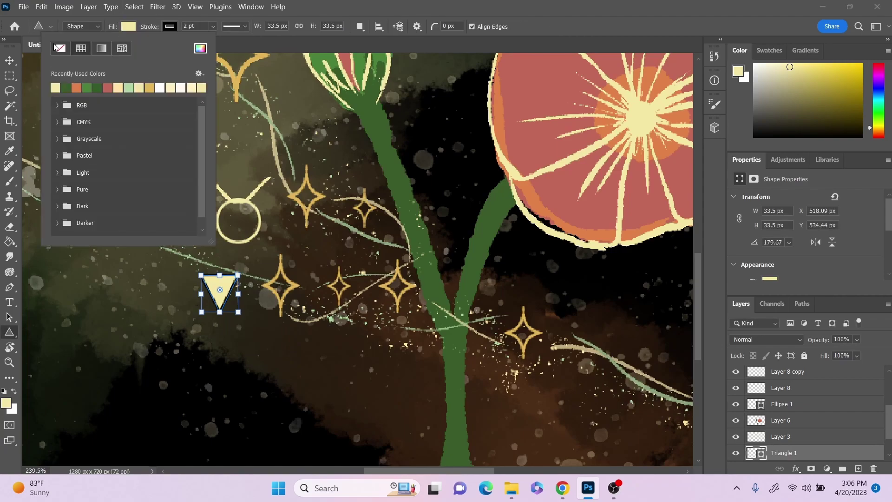
pyautogui.click(60, 48)
pyautogui.click(170, 26)
pyautogui.click(95, 87)
pyautogui.click(213, 26)
pyautogui.moveTo(215, 38); pyautogui.dragTo(218, 38)
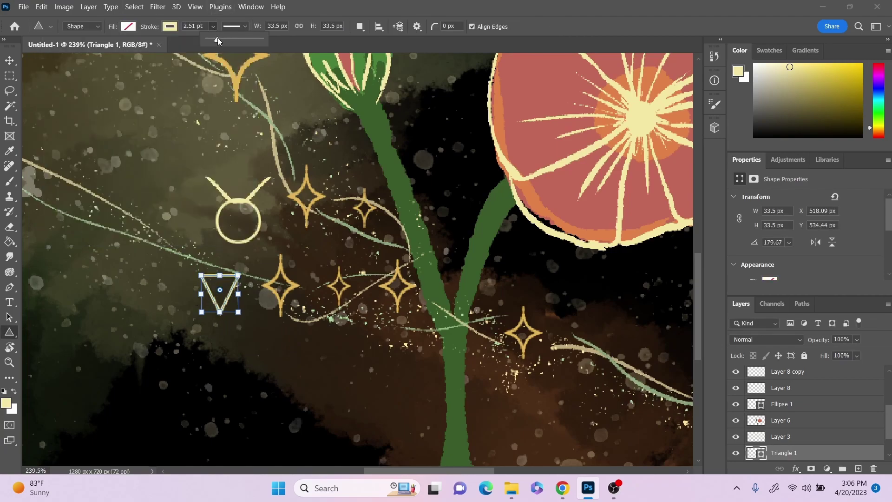
# Step: Move the triangle into the dark gap between the bud and flower and draw a horizontal line across it
pyautogui.press('v')
pyautogui.moveTo(220, 293); pyautogui.dragTo(436, 103)
pyautogui.scroll(1, 435, 112)
pyautogui.rightClick(9, 331)
pyautogui.click(54, 376)
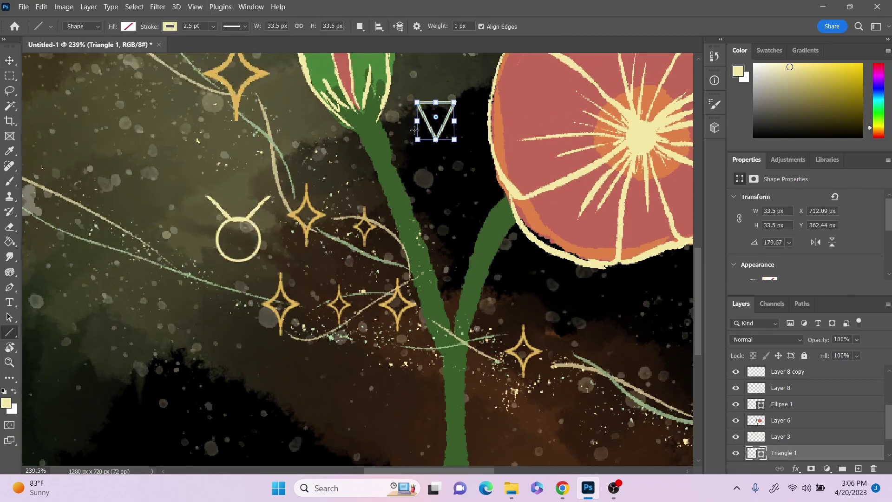
pyautogui.moveTo(398, 127)
pyautogui.mouseDown()
pyautogui.moveTo(448, 127)
pyautogui.moveTo(436, 121)
pyautogui.mouseUp()
pyautogui.click(10, 60)
# Step: Add a new layer, then duplicate the Taurus symbol's circle and move the copy beside the lower flower stem, below the constellation
pyautogui.click(859, 469)
pyautogui.scroll(-4, 472, 470)
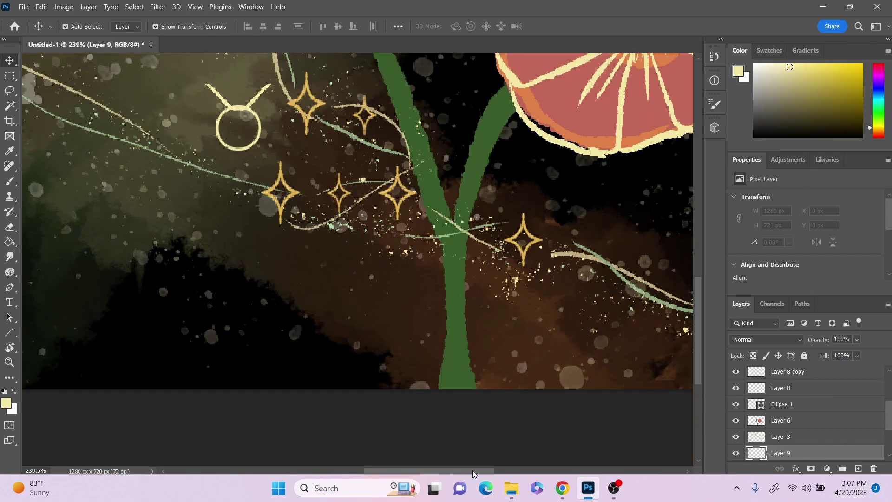
pyautogui.hscroll(4, 472, 470)
pyautogui.scroll(3, 473, 470)
pyautogui.scroll(-1, 472, 470)
pyautogui.click(809, 409)
pyautogui.hotkey('ctrl', 'j')
pyautogui.moveTo(94, 184)
pyautogui.mouseDown()
pyautogui.moveTo(401, 356)
pyautogui.moveTo(363, 388)
pyautogui.mouseUp()
# Step: Draw a slanted line about 33 px long up from the copied circle and cross it with a second line to form a Venus symbol
pyautogui.moveTo(341, 337)
pyautogui.mouseDown()
pyautogui.moveTo(368, 374)
pyautogui.moveTo(353, 370)
pyautogui.mouseUp()
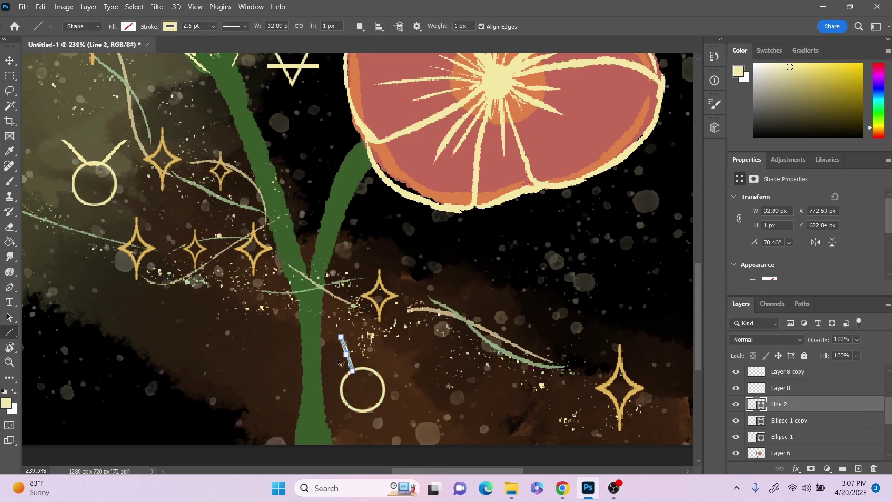
pyautogui.moveTo(349, 322); pyautogui.dragTo(385, 349)
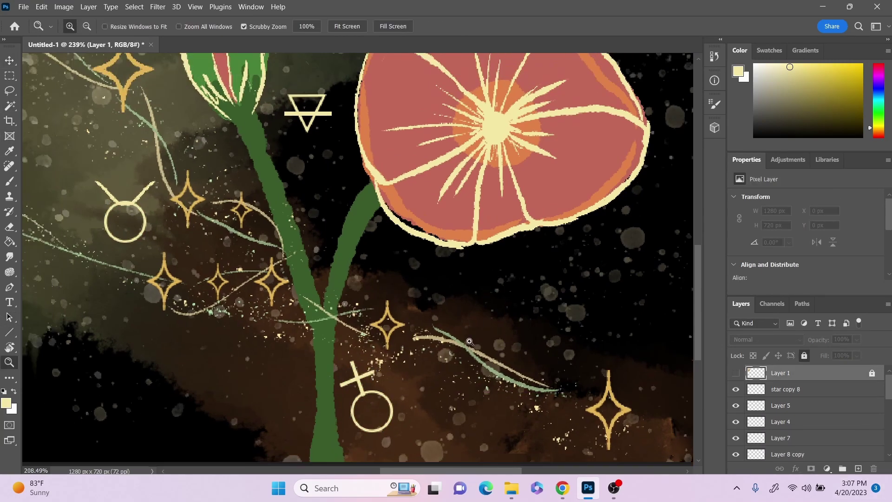
# Step: Select the layer of the Taurus symbol's original circle
pyautogui.scroll(-5, 465, 412)
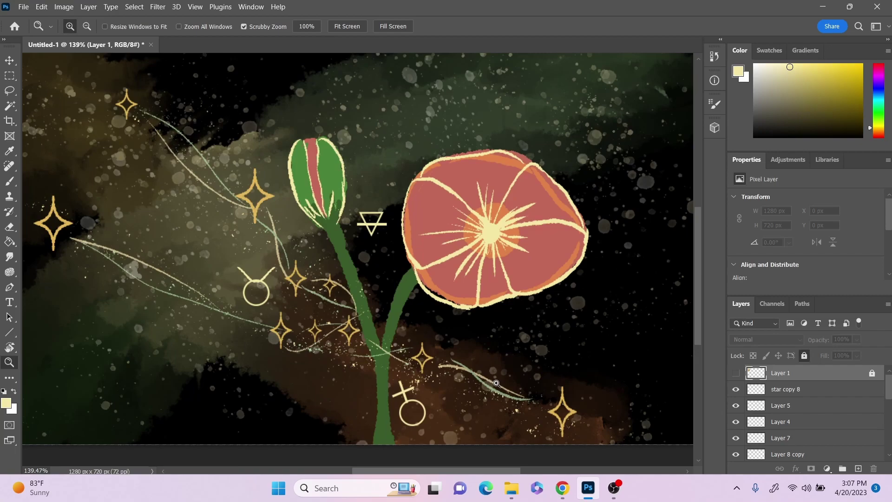
pyautogui.scroll(1, 507, 385)
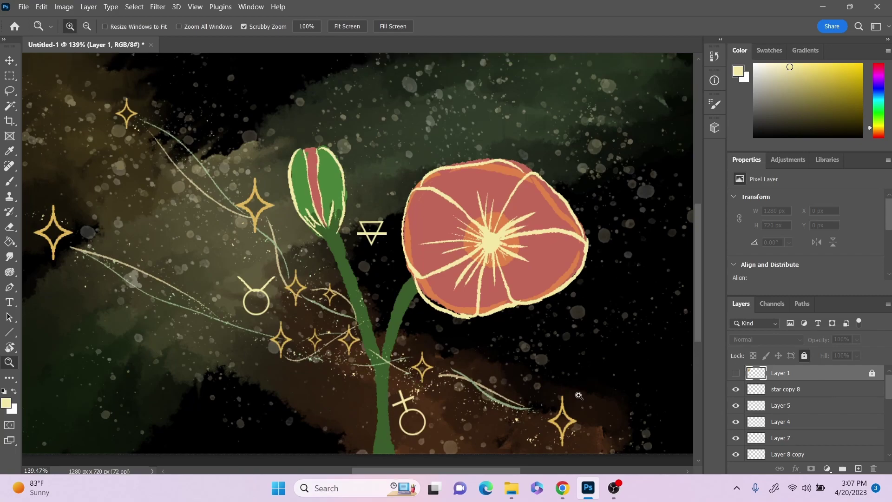
pyautogui.scroll(-5, 812, 440)
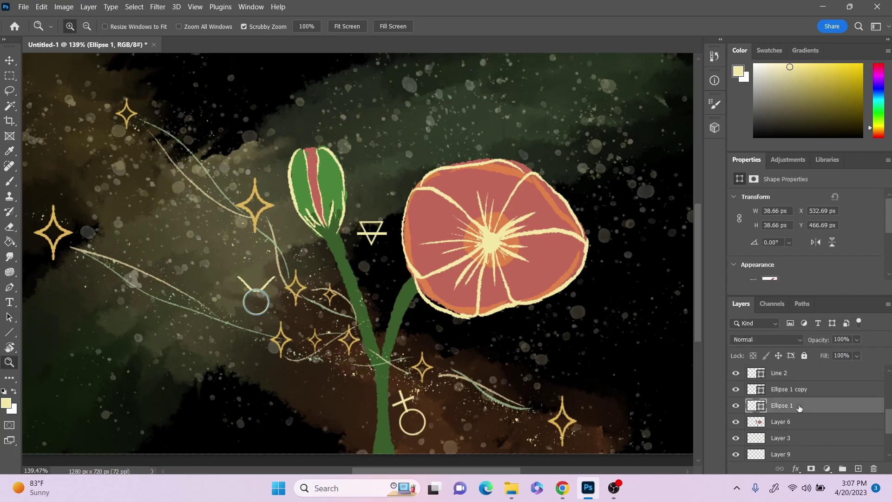